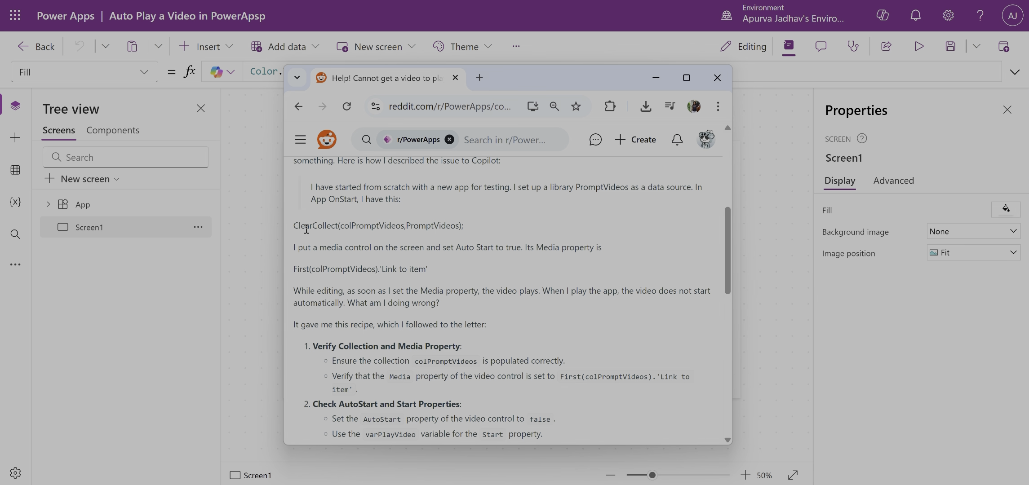
Examine the Reddit post's ClearCollect formula, its Auto Start setting and its First(colPromptVideos).'Link to item' Media formula.
left_click_drag(294, 226, 484, 230)
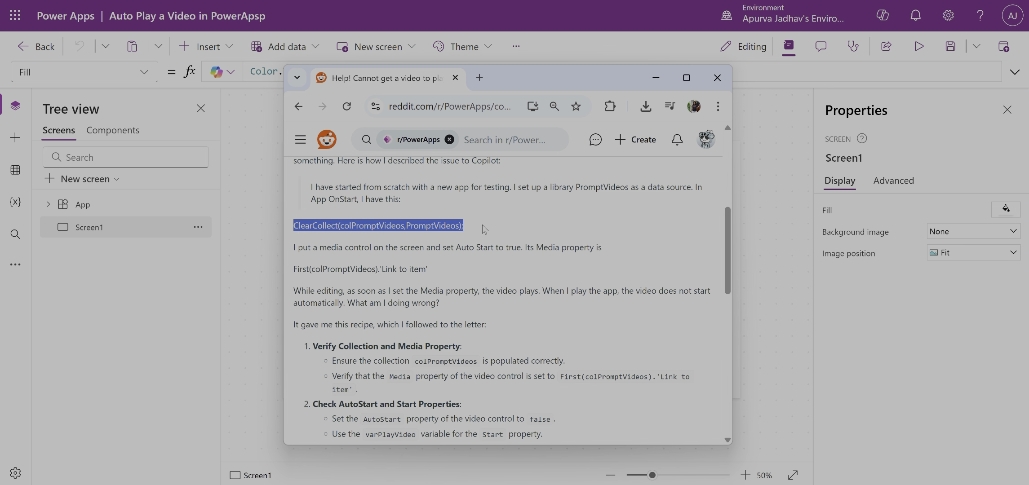
left_click(488, 228)
scroll(520, 224, "down", 1)
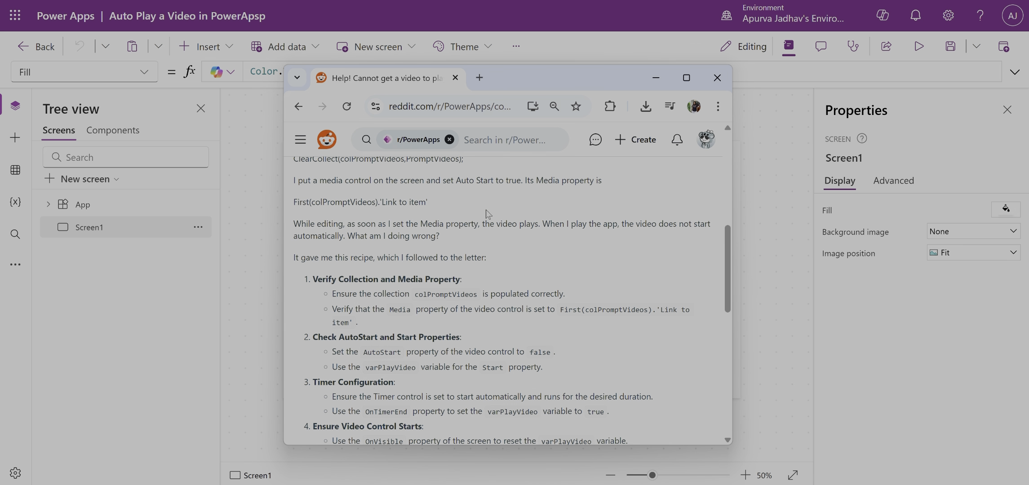
left_click_drag(457, 181, 529, 177)
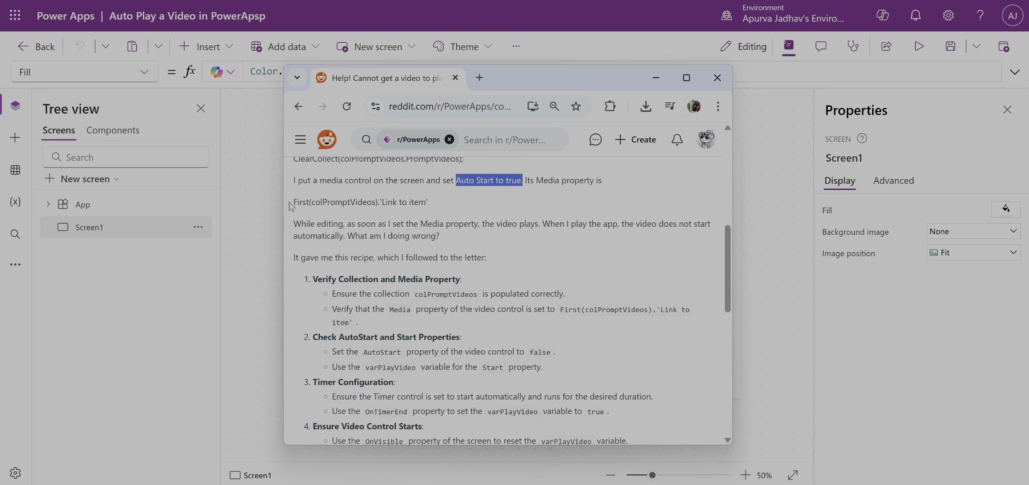
left_click_drag(290, 206, 439, 205)
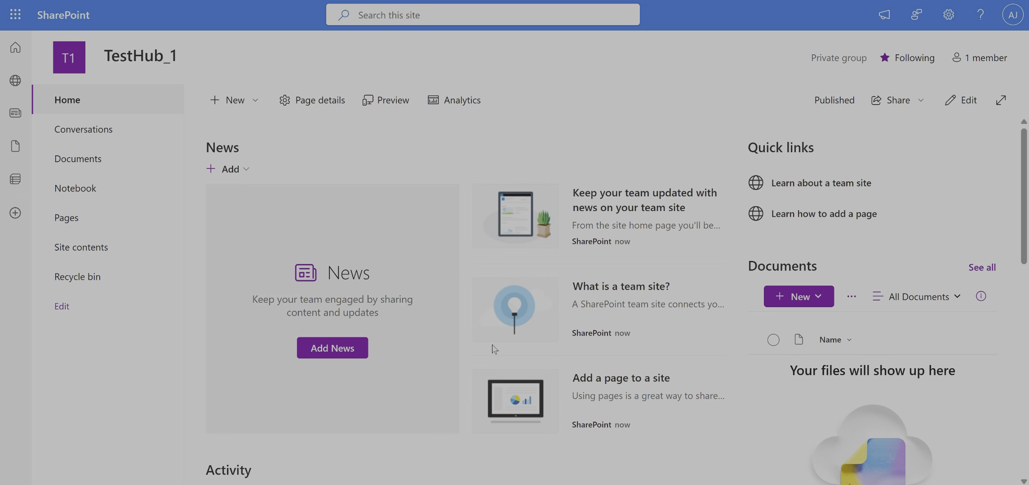
Switch to the TestHub_1 SharePoint site and create a blank document library named Videos, shown in site navigation.
left_click(232, 99)
left_click(275, 191)
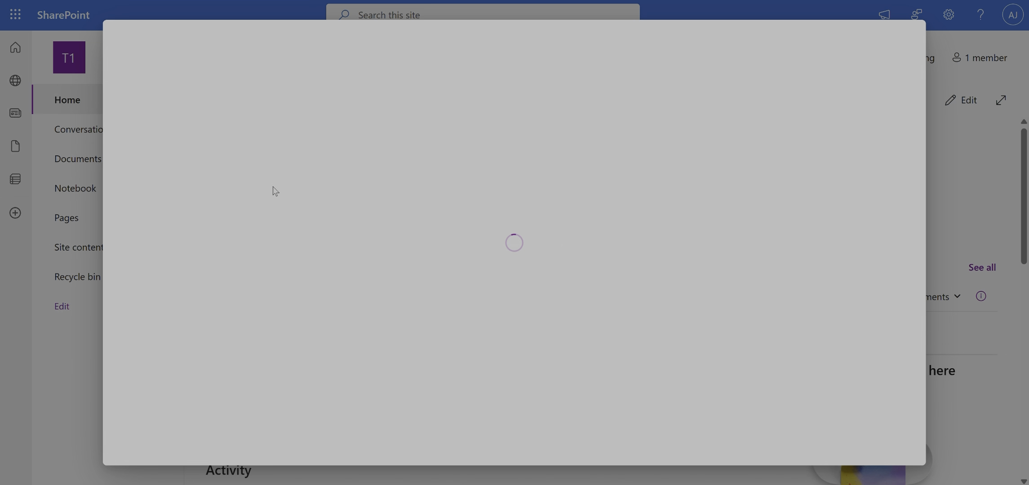
left_click(165, 108)
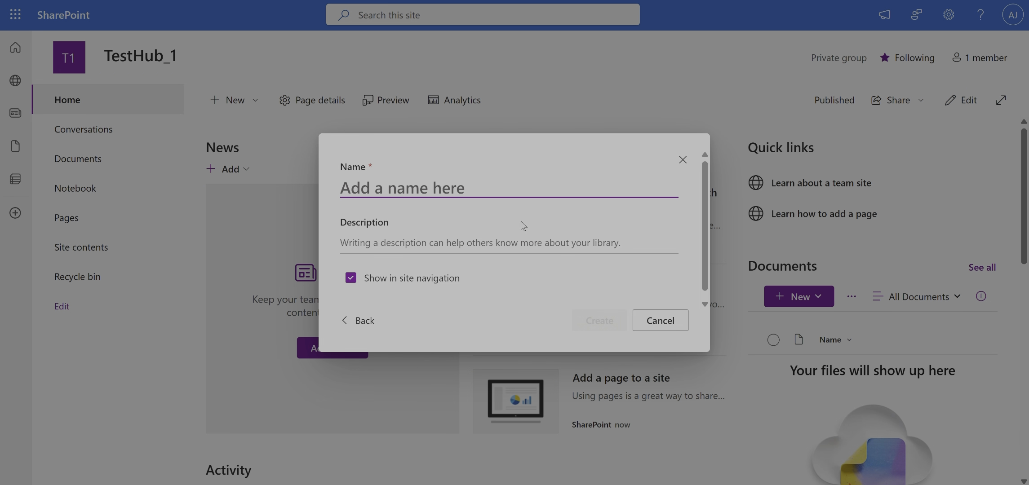
type("Videos")
left_click(601, 321)
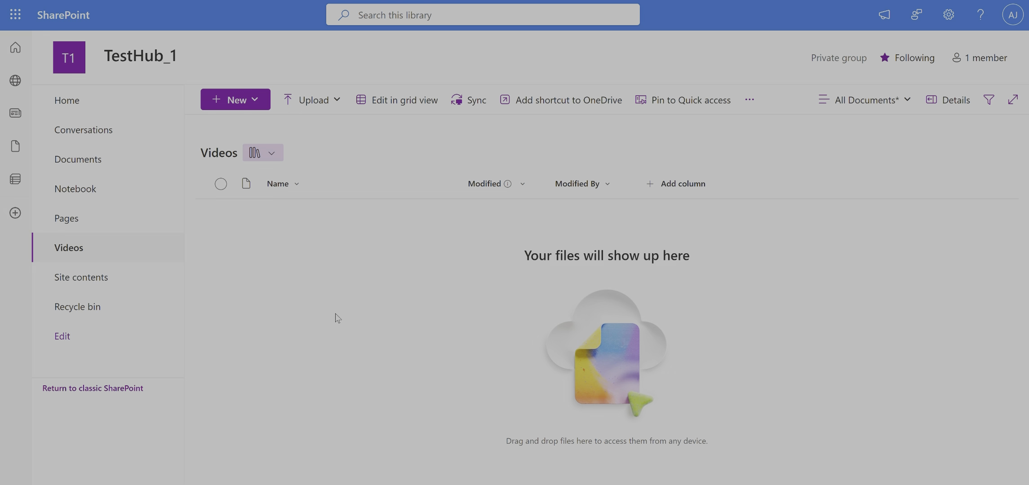
Upload a video file from the computer to the Videos library.
left_click(326, 97)
left_click(323, 129)
double_click(340, 69)
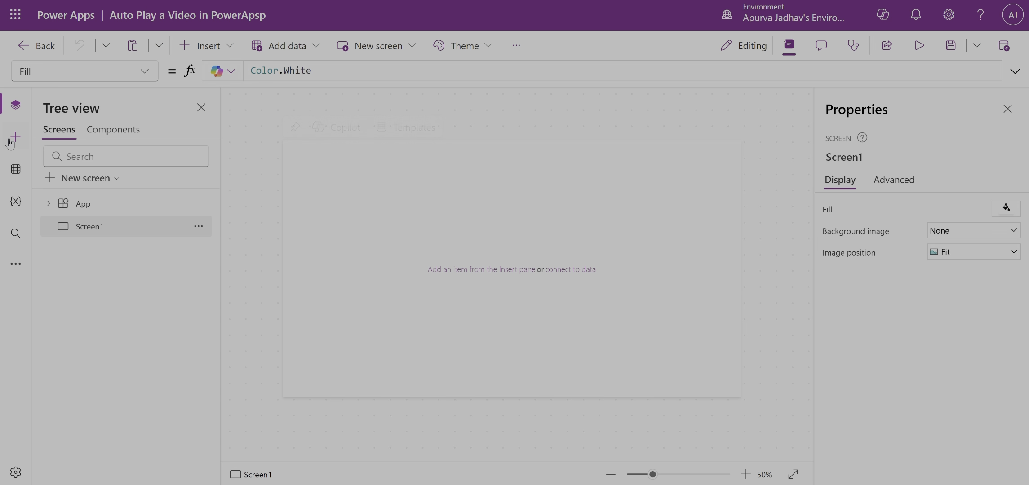
In Power Apps, connect the app to the Videos library of the SharePoint site as a data source.
left_click(14, 178)
left_click(77, 155)
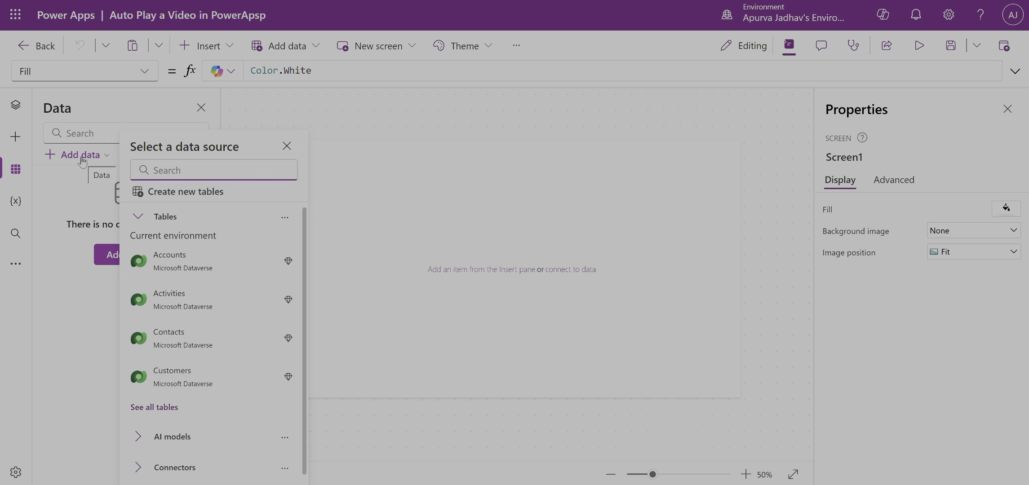
type("sharepoint")
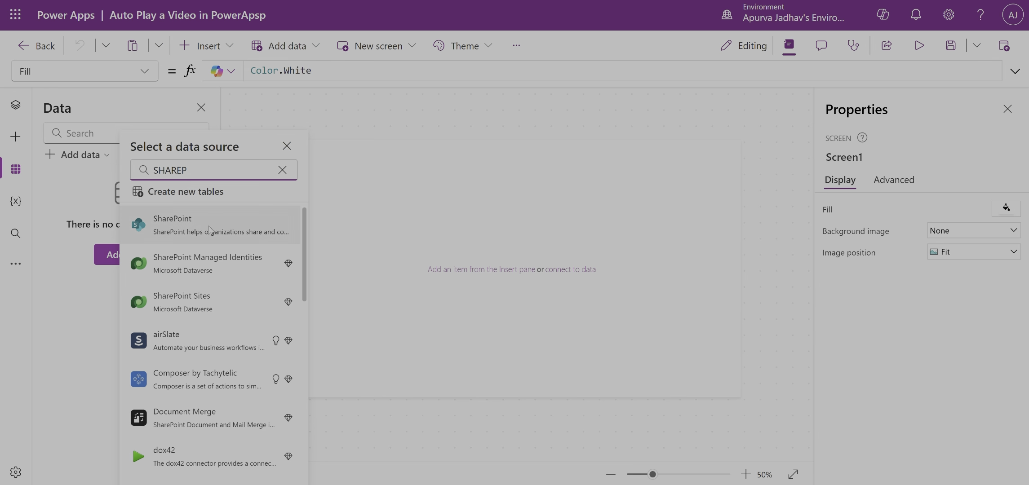
left_click(207, 223)
left_click(208, 223)
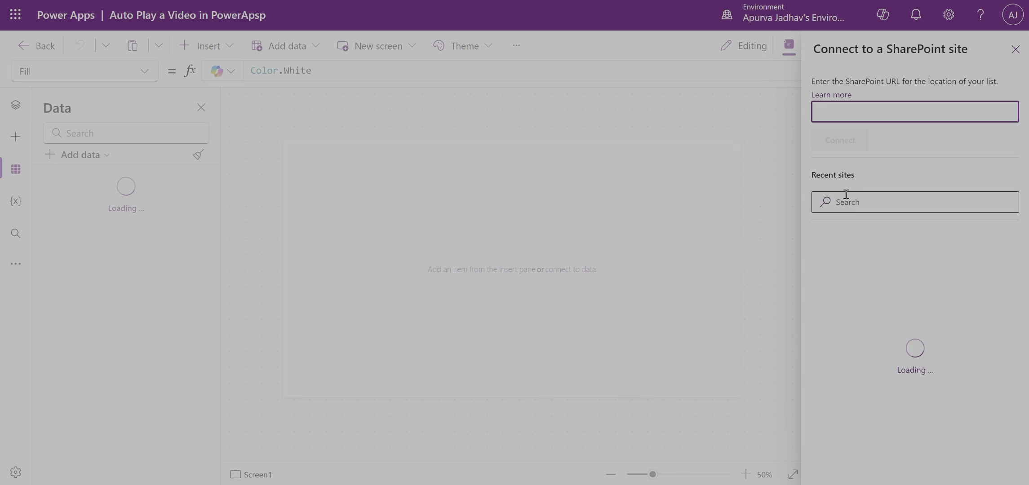
left_click(876, 265)
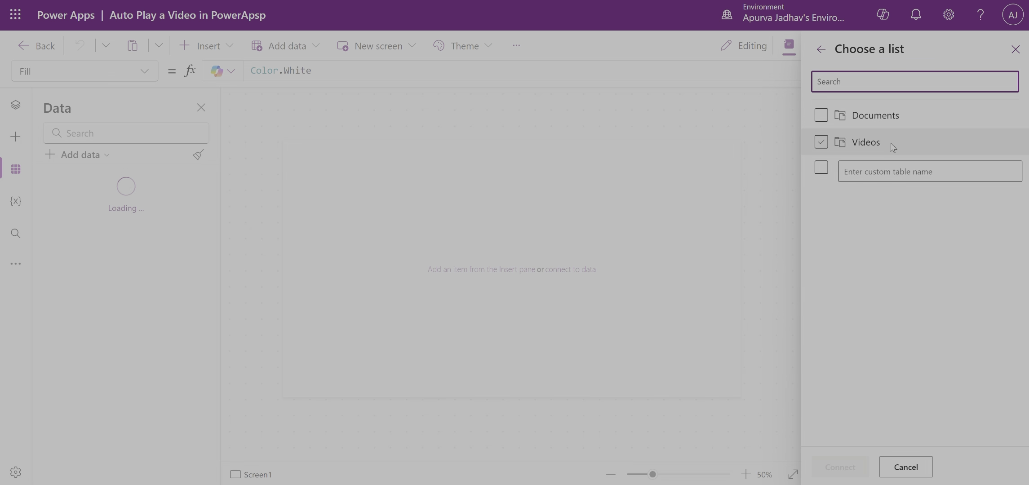
left_click(821, 142)
left_click(859, 467)
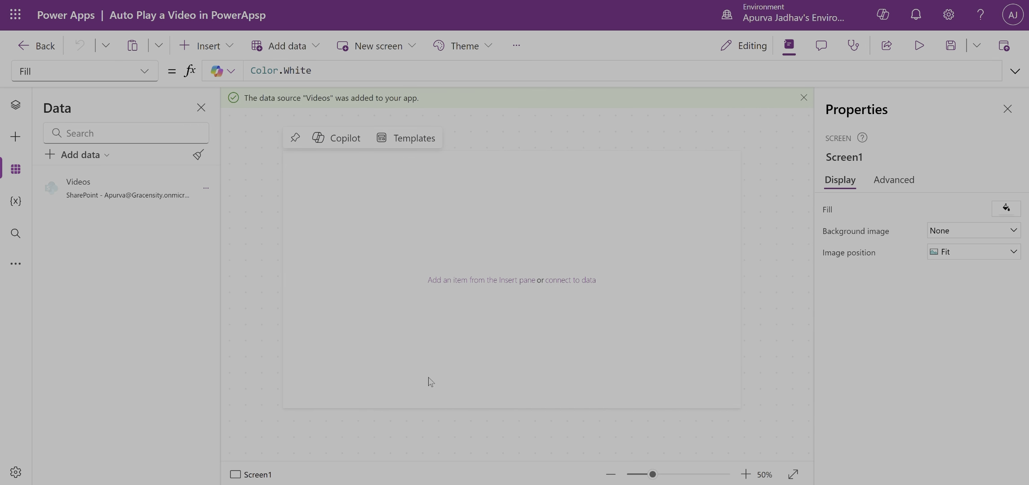
Copy ClearCollect(colPromptVideos,PromptVideos); from the Reddit post and paste it as the App object's OnStart formula.
left_click(15, 104)
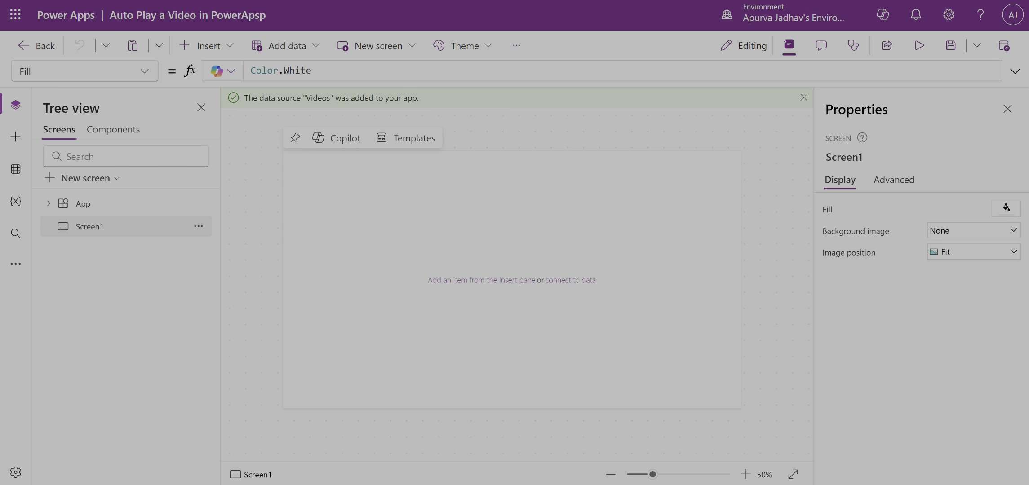
left_click(658, 435)
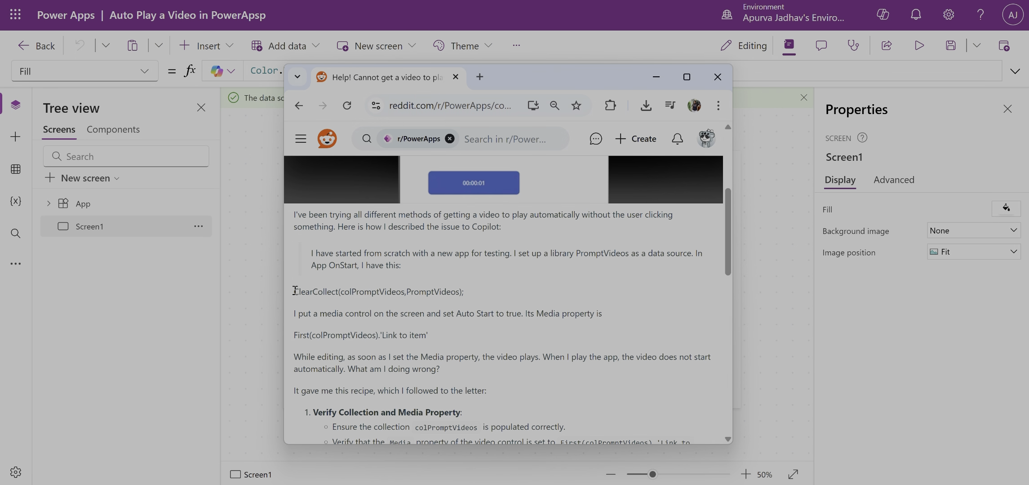
left_click_drag(295, 290, 482, 301)
key("ctrl+c")
left_click(246, 270)
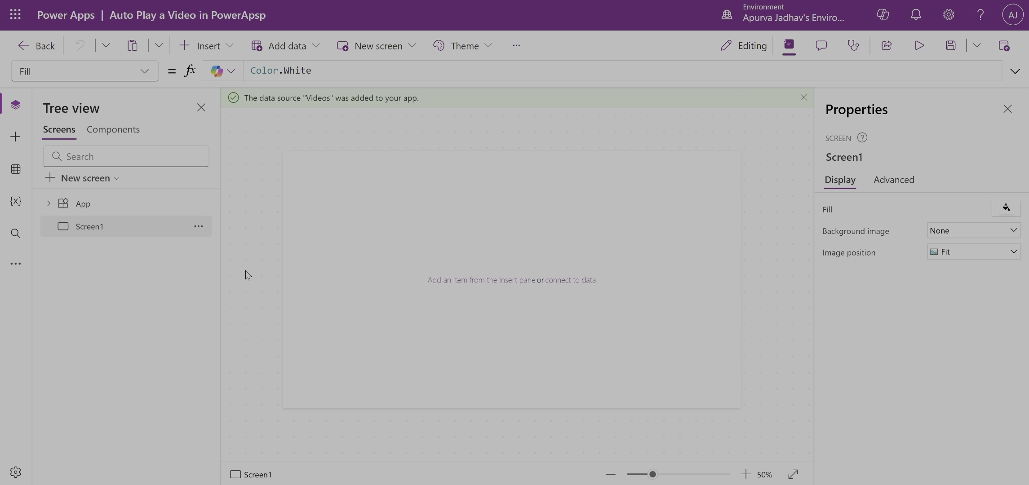
left_click(81, 211)
left_click(144, 71)
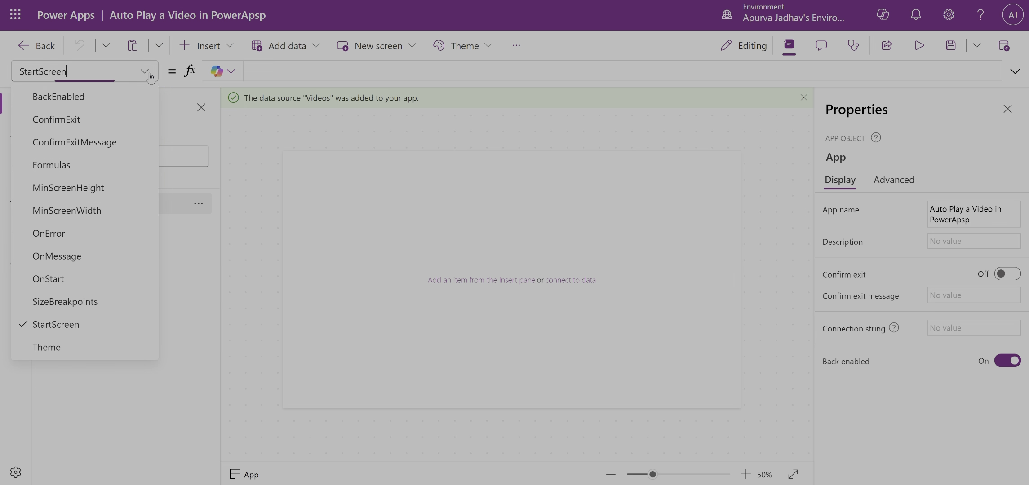
left_click(76, 279)
key("ctrl+v")
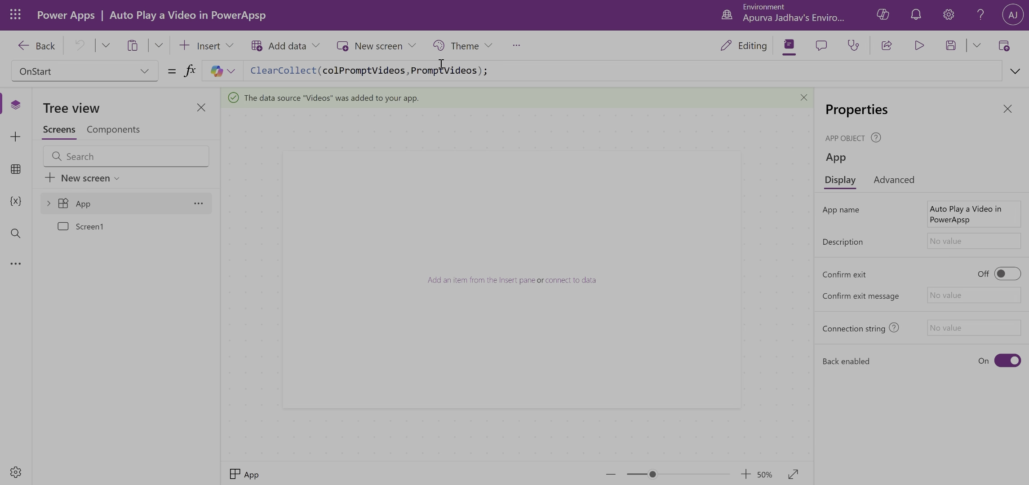
Replace PromptVideos with the Videos data source in the OnStart formula, giving ClearCollect(colPromptVideos,Videos);.
double_click(427, 71)
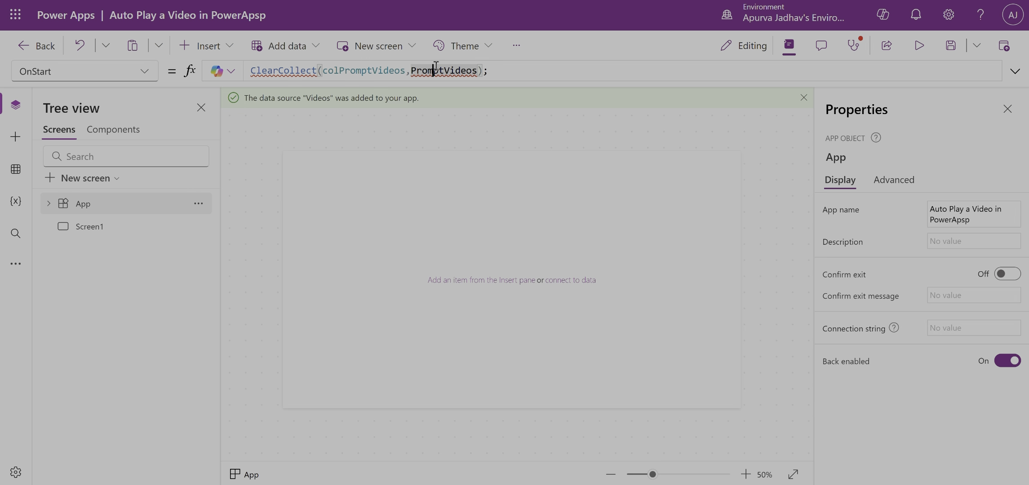
left_click(16, 169)
double_click(450, 72)
type("Videos")
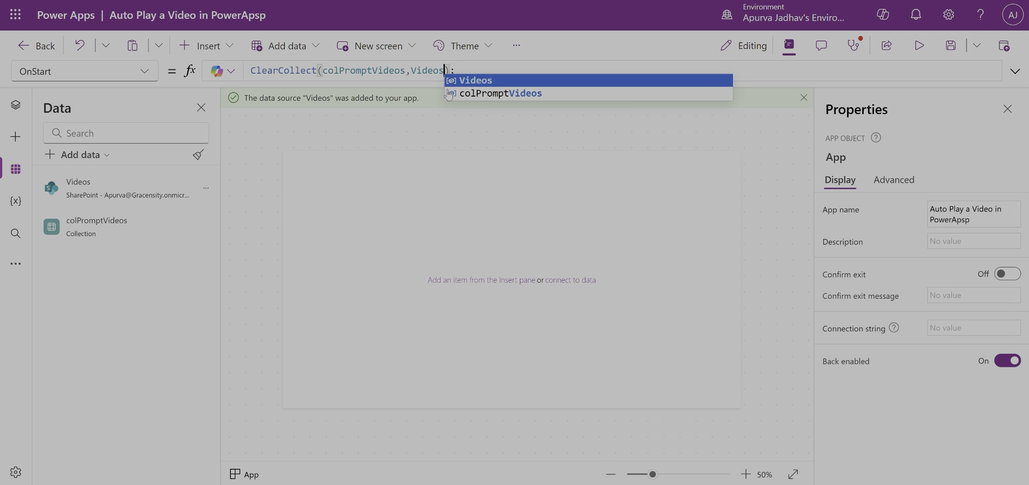
left_click(396, 193)
Run the App object's OnStart to fill the colPromptVideos collection.
left_click(19, 107)
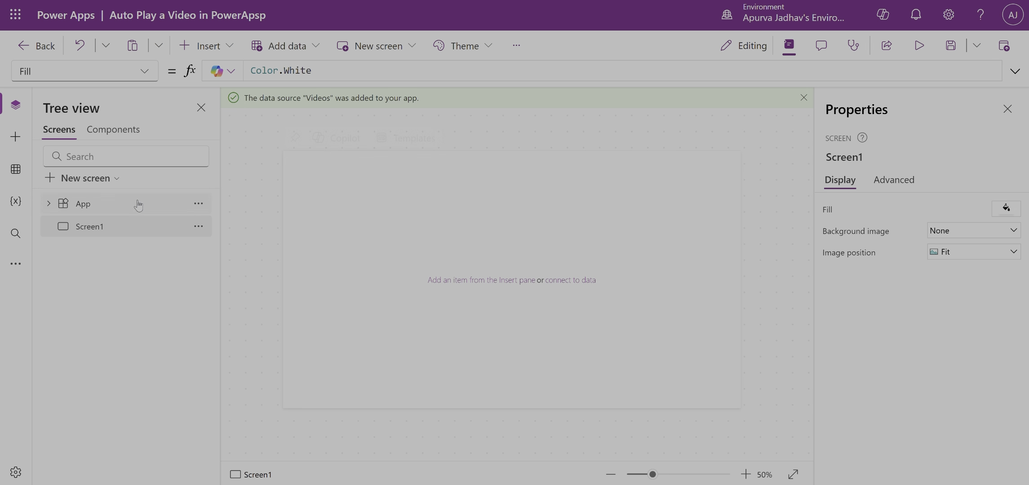
right_click(136, 204)
left_click(176, 283)
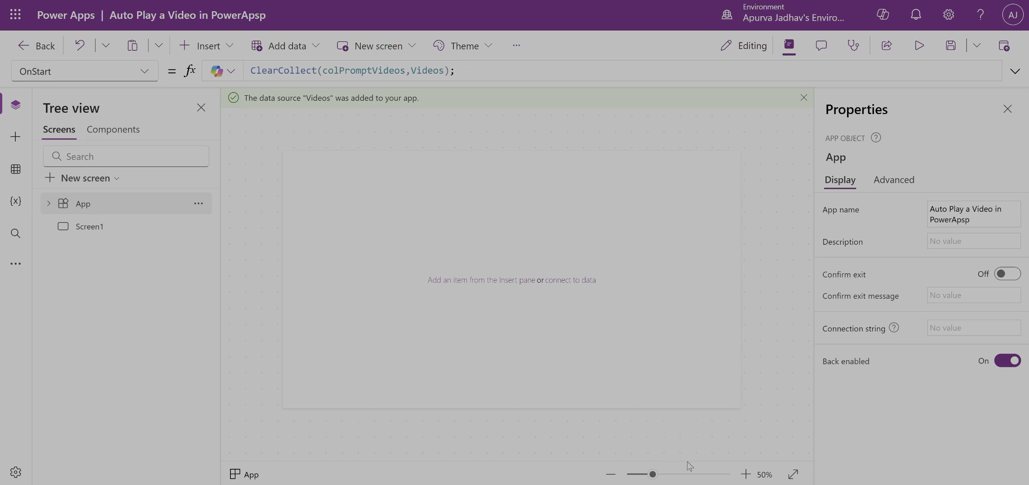
Insert a Video media control on Screen1 and show it in the screen's control tree.
left_click(15, 137)
left_click(125, 133)
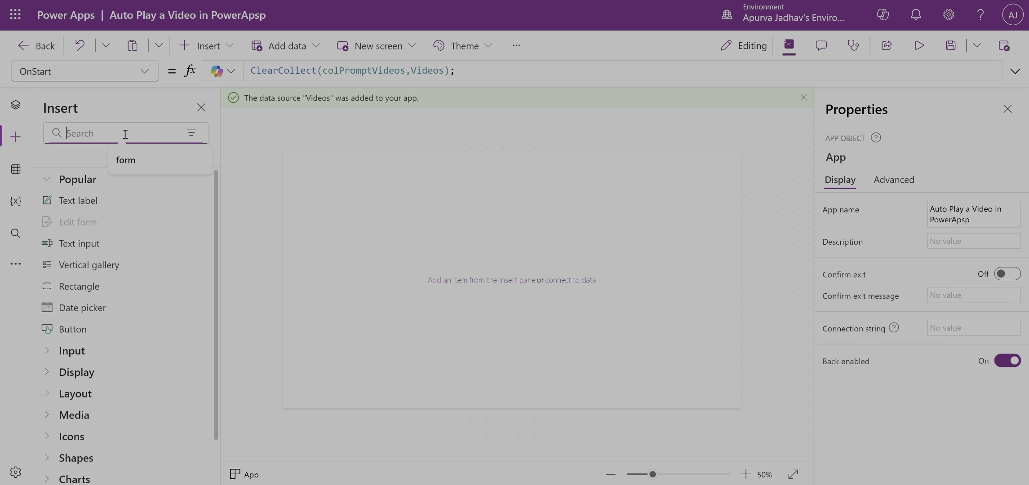
type("vi")
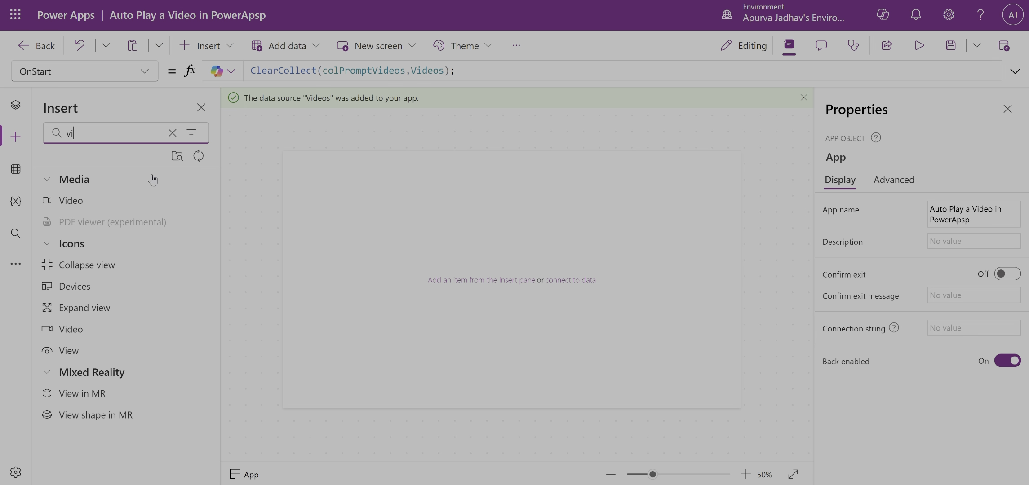
left_click(145, 200)
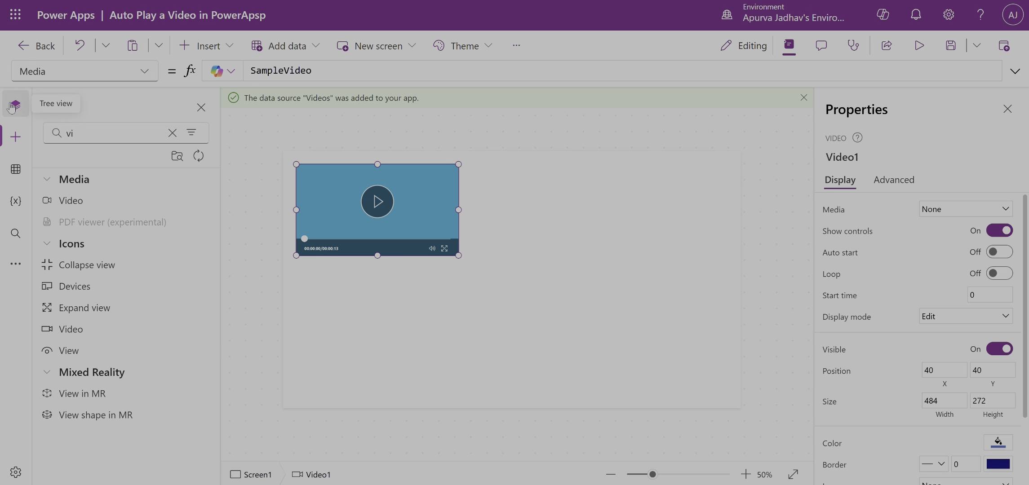
left_click(14, 106)
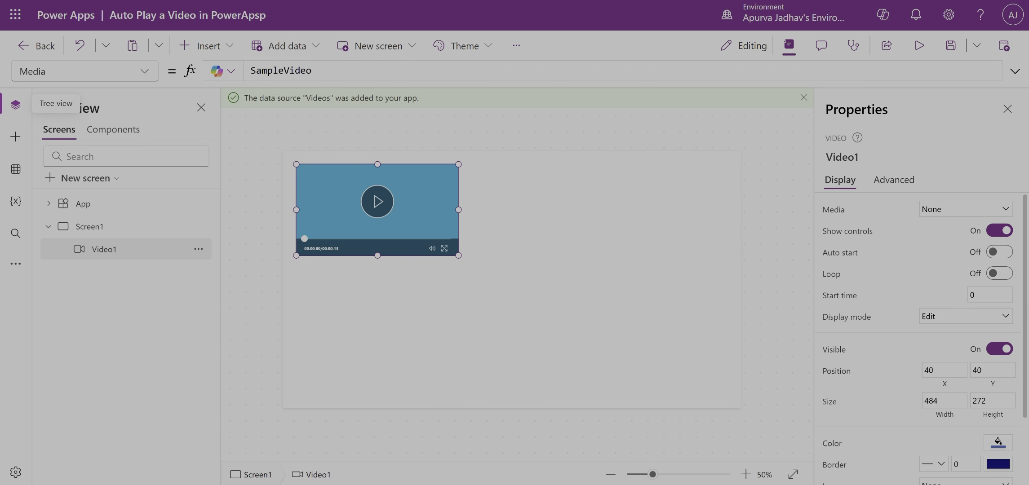
Check the Auto Start instruction in the Reddit post and turn on Auto start for the Video1 control.
left_click(667, 429)
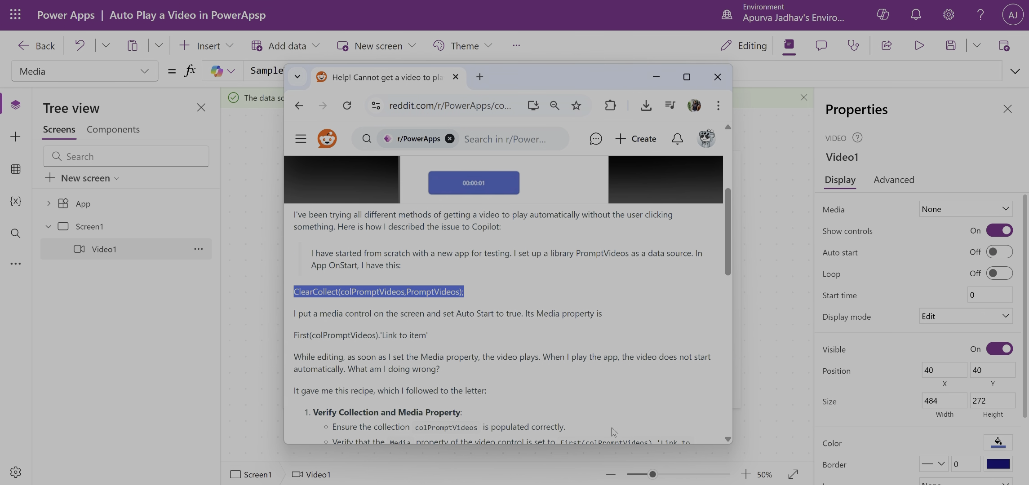
left_click_drag(526, 83, 787, 77)
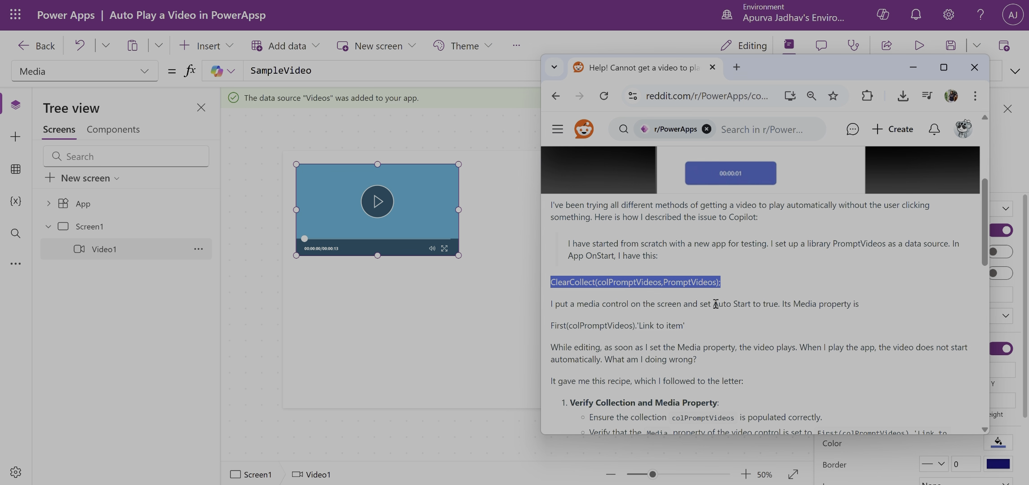
left_click_drag(716, 304, 782, 303)
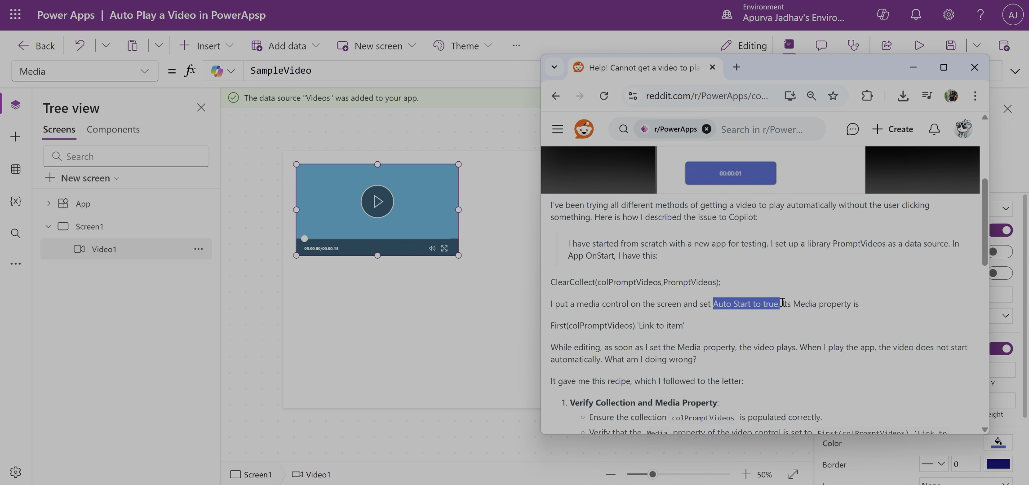
left_click_drag(859, 78, 643, 52)
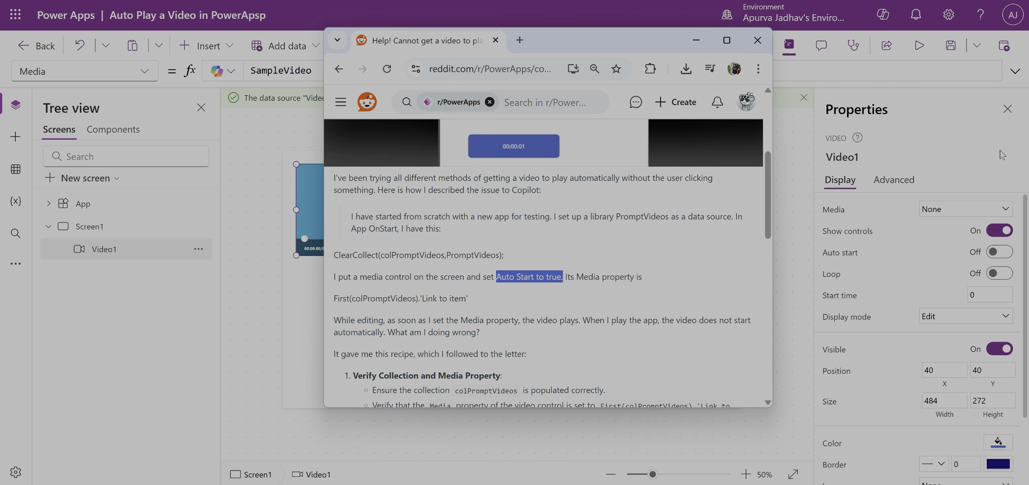
left_click(998, 254)
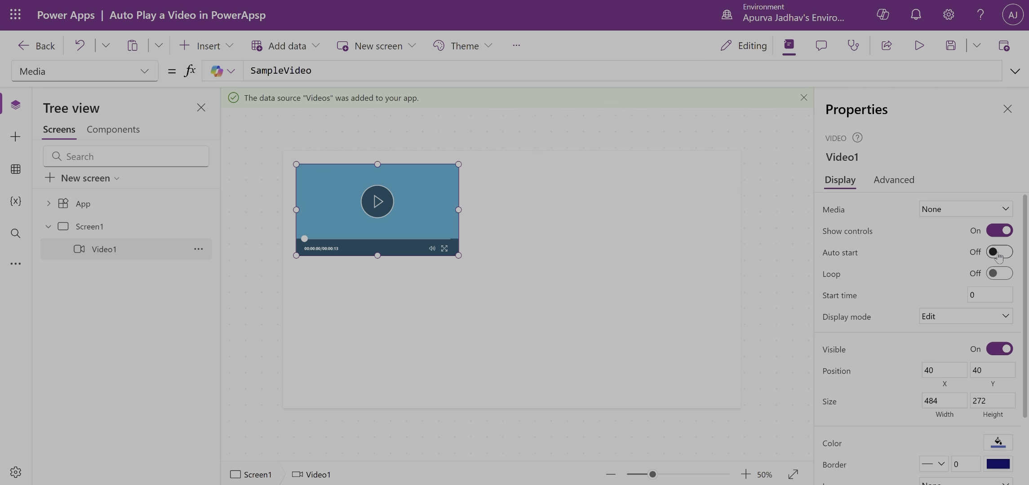
left_click(998, 256)
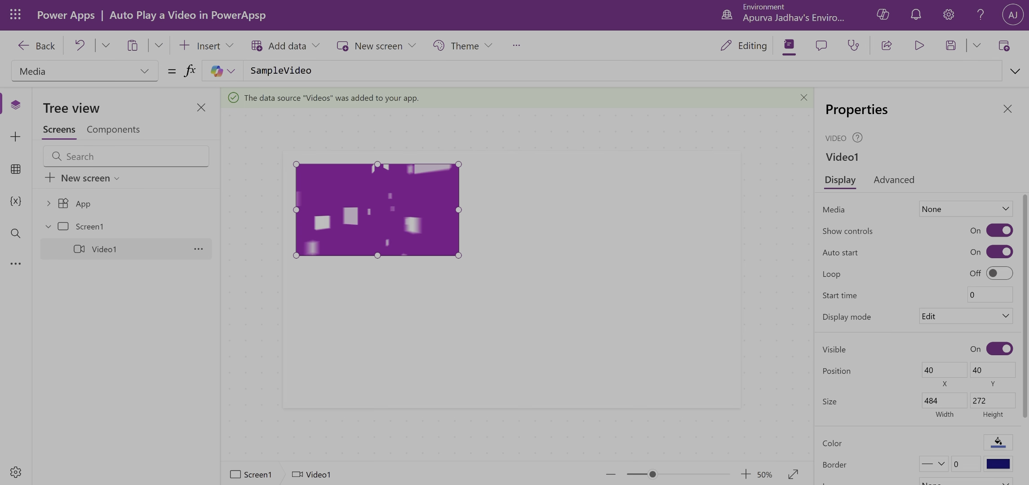
Read the Reddit post's Media property formula, its description of the autoplay problem and the suggested recipe, and return to the app.
mouse_move(604, 484)
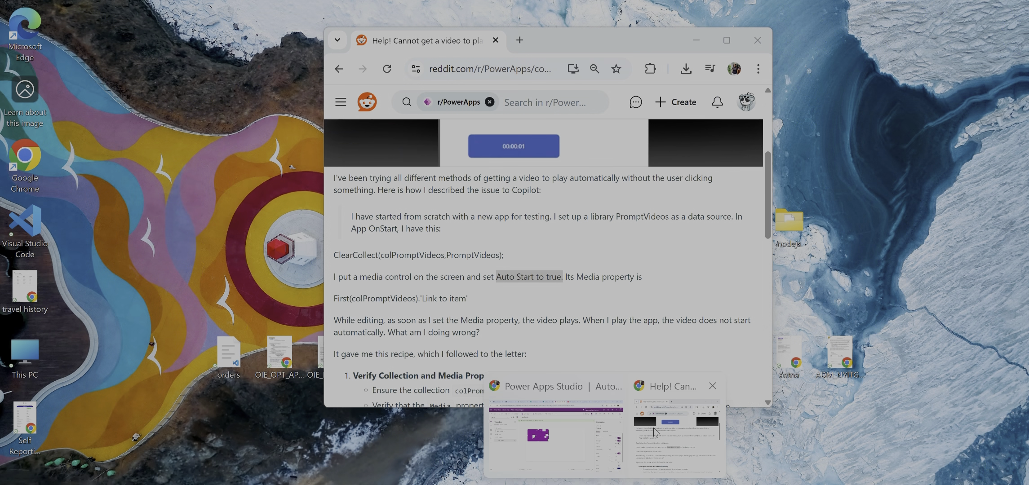
left_click(654, 428)
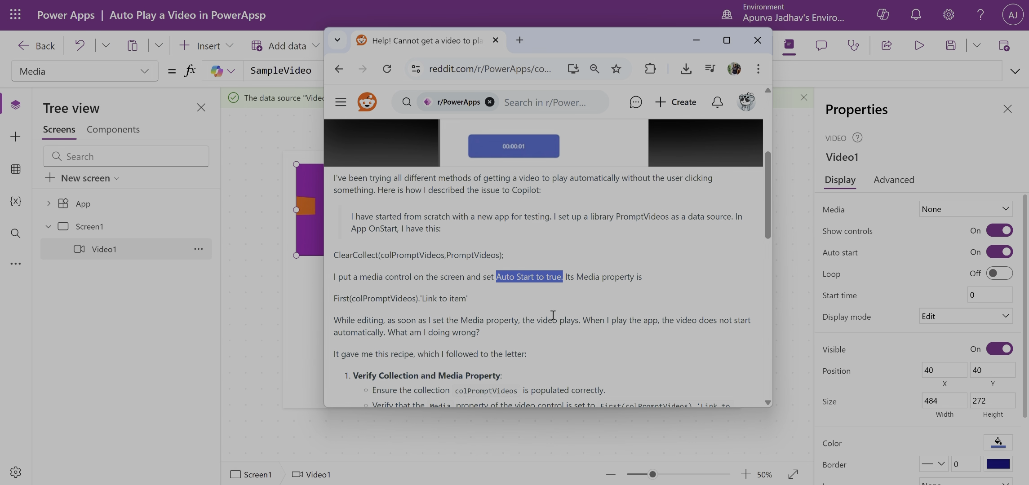
key("XF86AudioRaiseVolume")
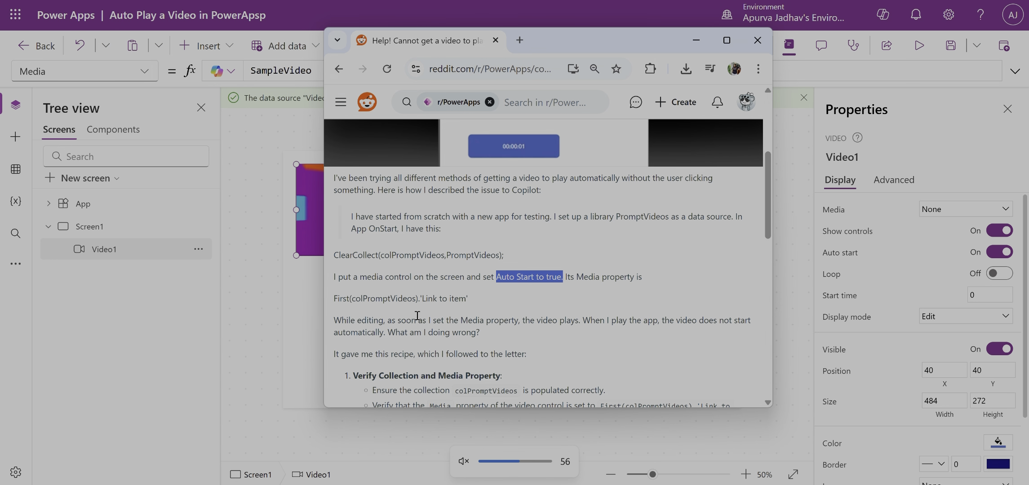
scroll(417, 314, "down", 2)
scroll(417, 316, "down", 2)
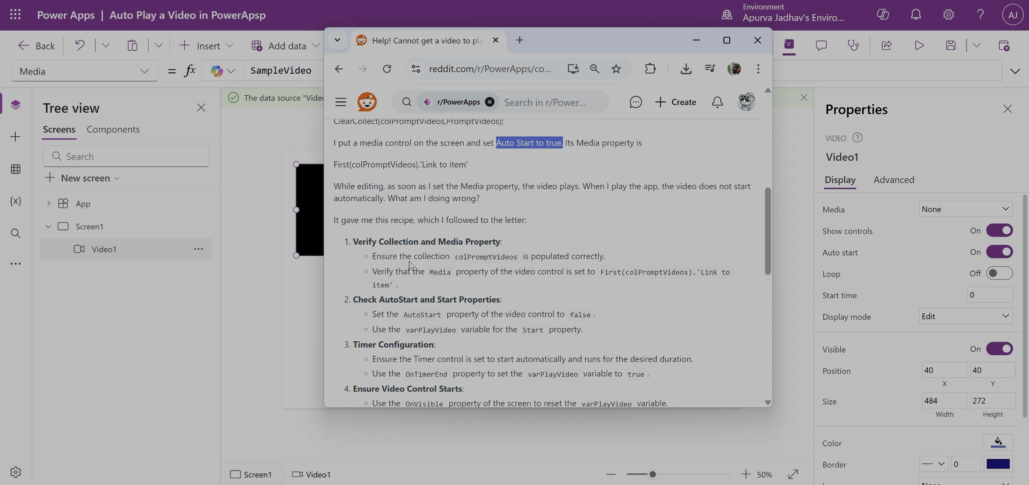
scroll(412, 269, "down", 2)
scroll(419, 333, "up", 2)
left_click_drag(664, 186, 677, 202)
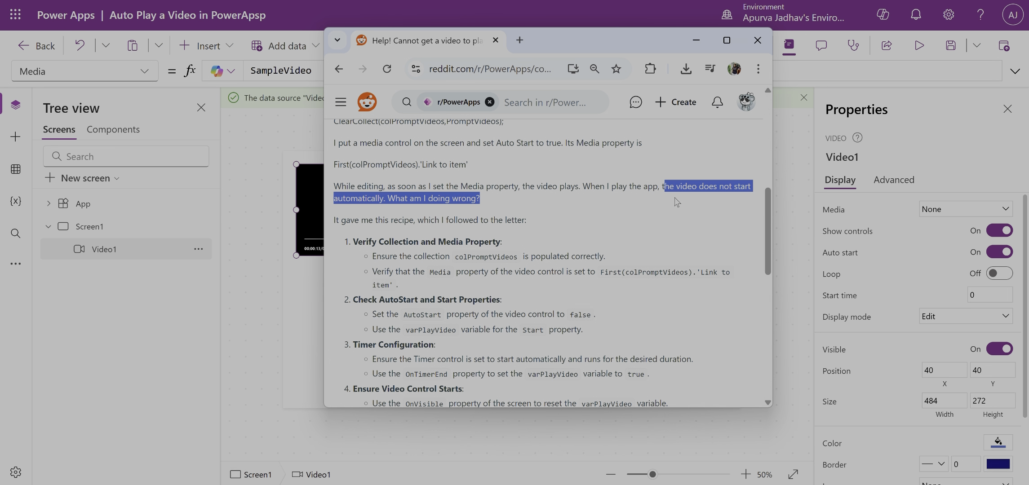
left_click_drag(586, 186, 585, 187)
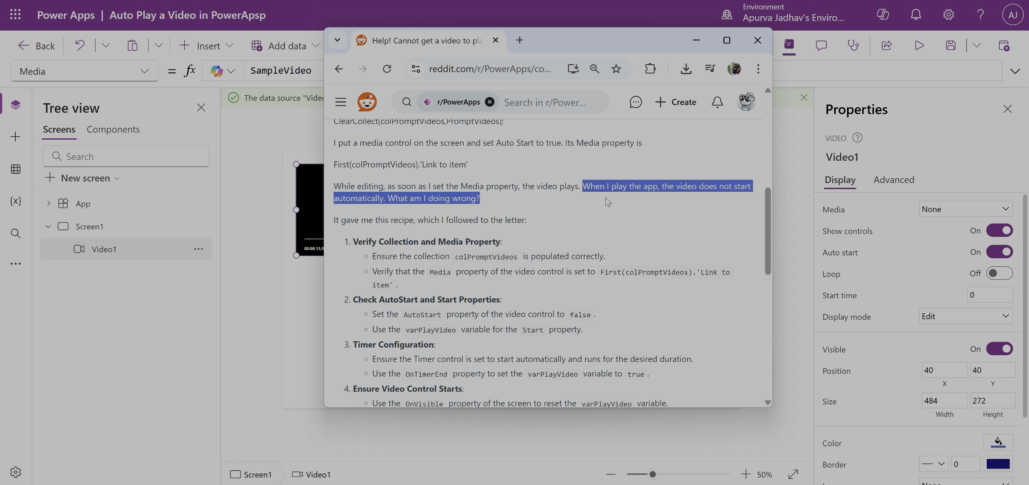
left_click(794, 210)
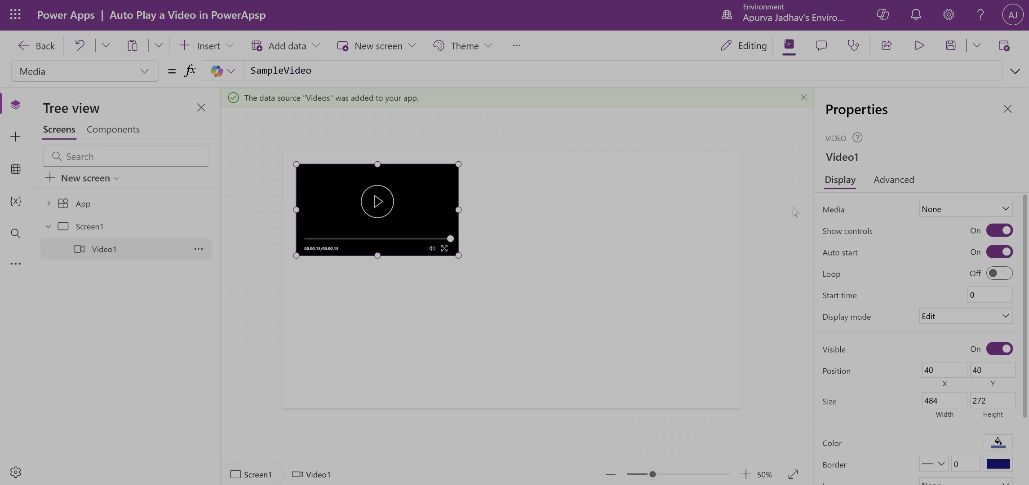
Set the Video1 control's Media property to First(colPromptVideos).'Link to item'.
double_click(274, 69)
type("Firs")
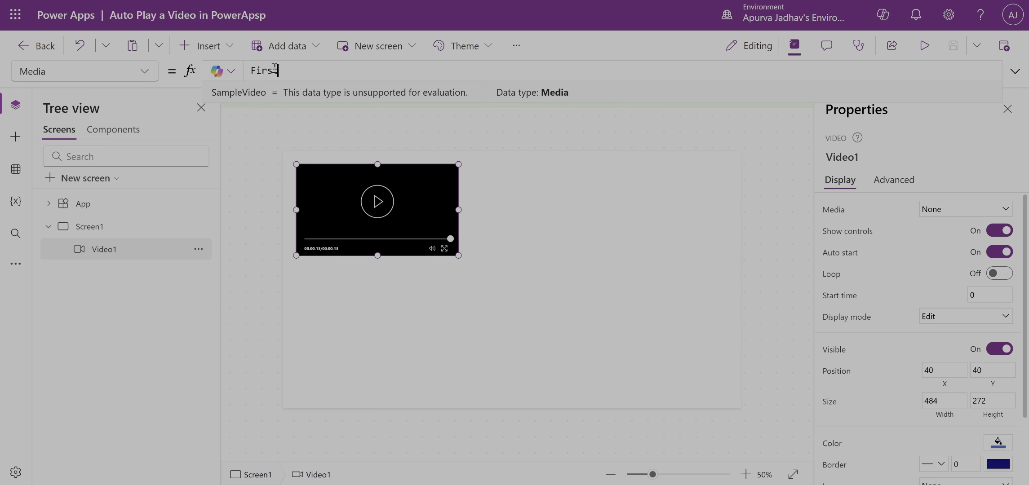
type("t(")
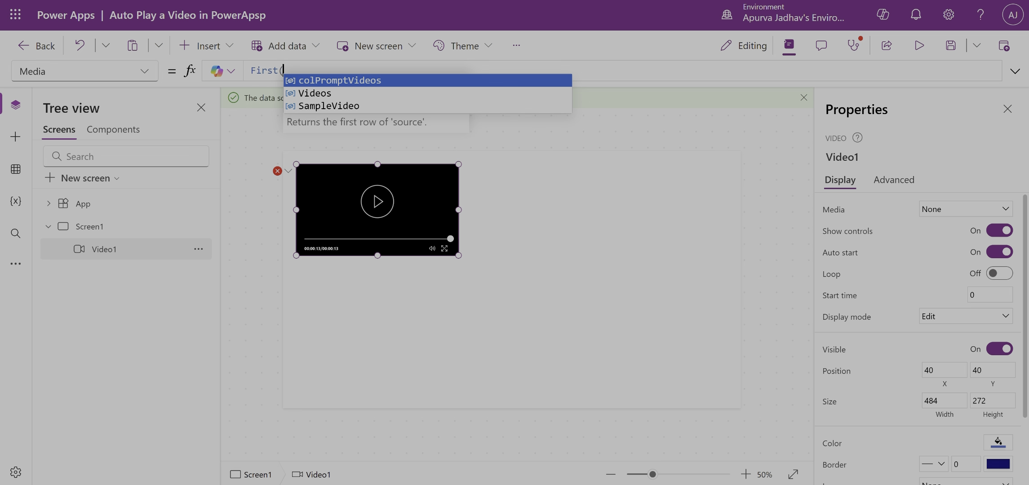
key("Down")
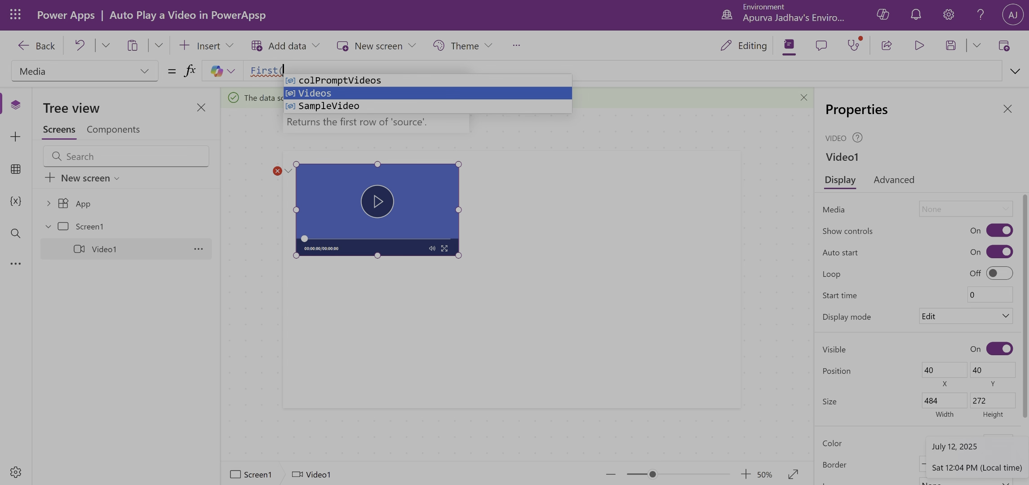
key("Up")
key("Tab")
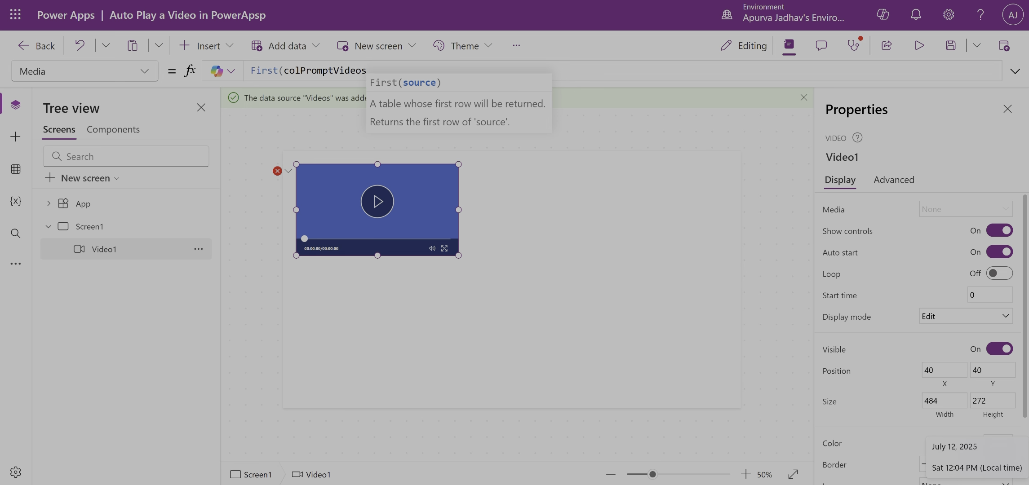
type(")")
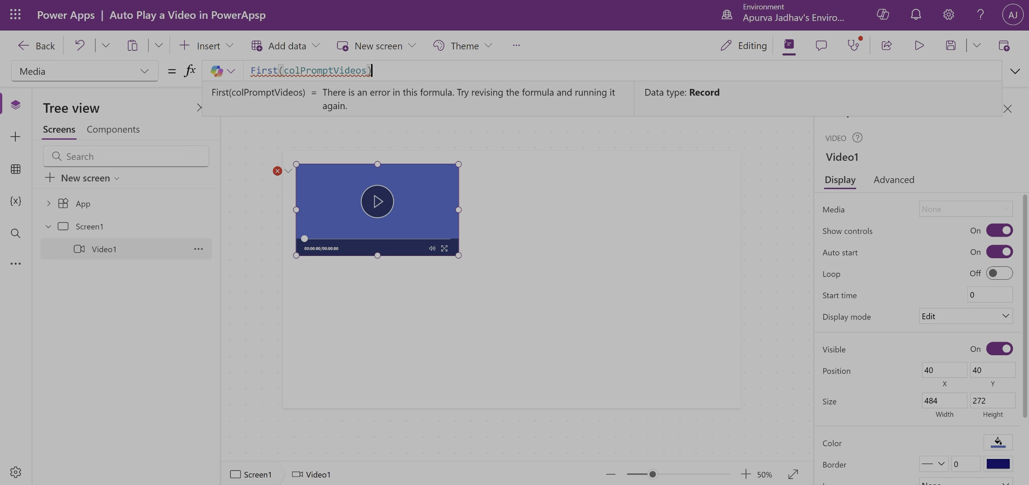
type(".link")
key("Tab")
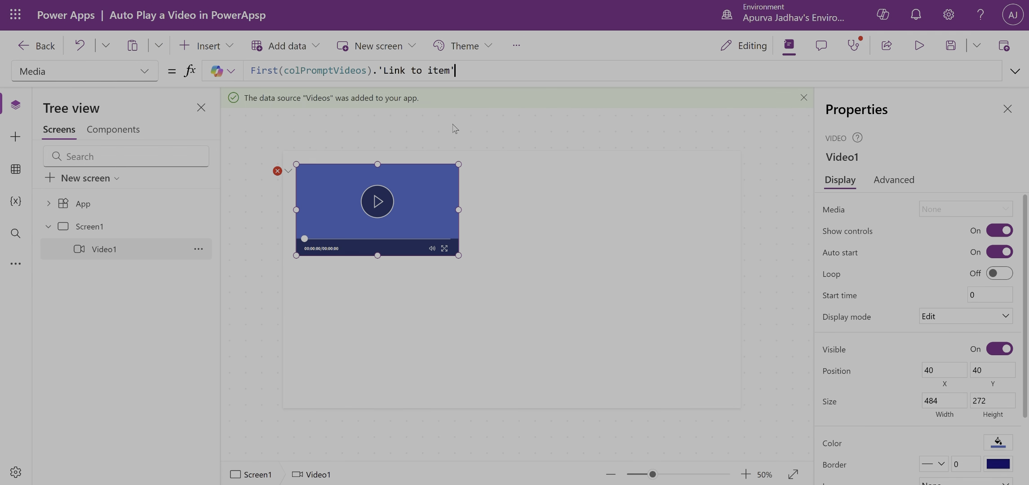
Check the AutoStart and timer instructions in the Reddit post, and insert a Timer control right of the video at about X 1101, Y 195.
left_click(678, 434)
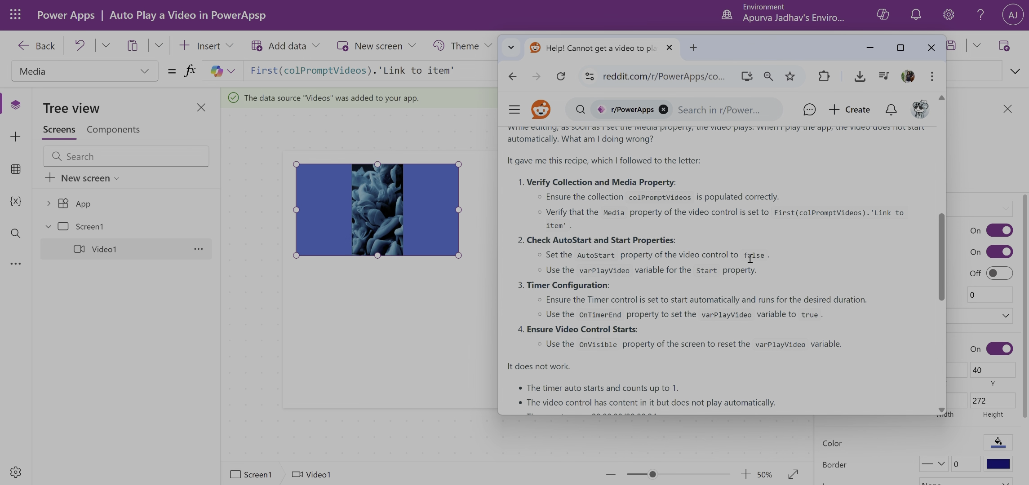
left_click_drag(764, 47, 730, 15)
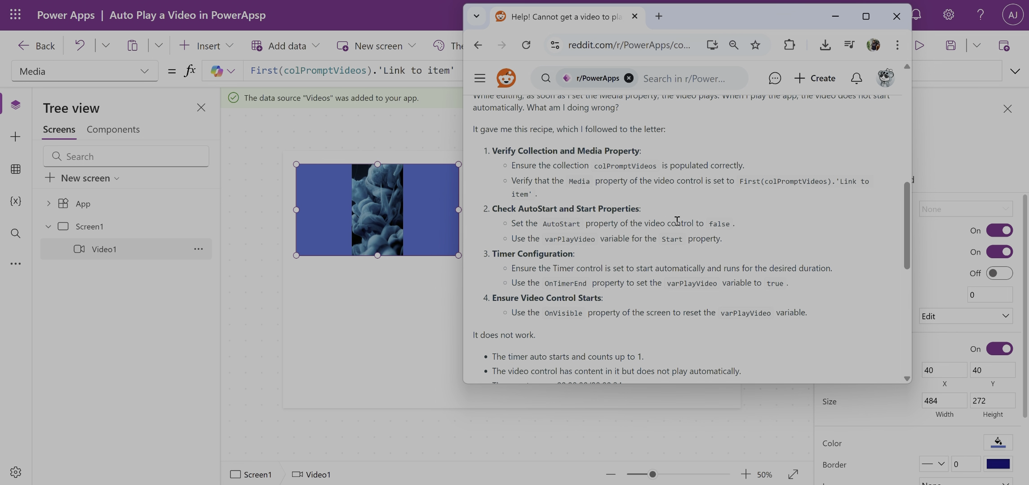
left_click_drag(732, 224, 543, 224)
left_click(564, 247)
scroll(563, 250, "down", 1)
double_click(569, 172)
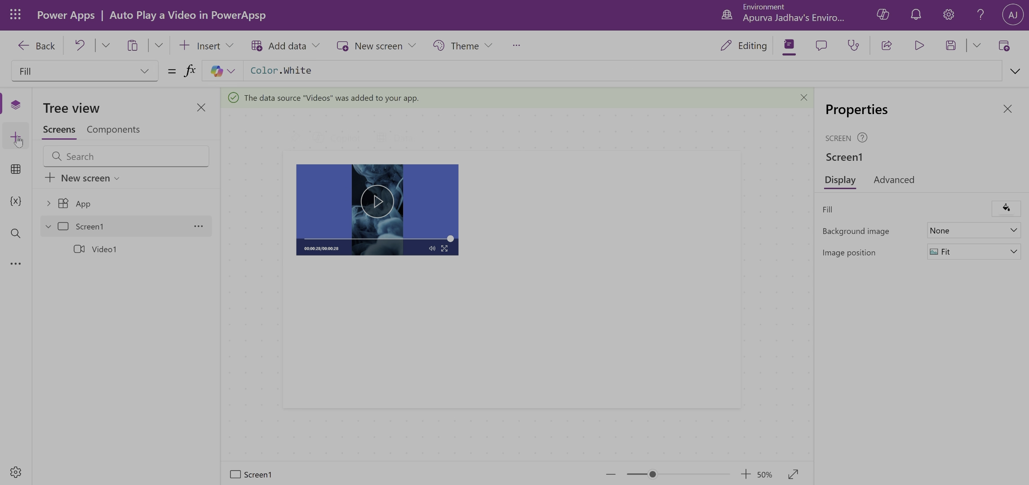
left_click(16, 137)
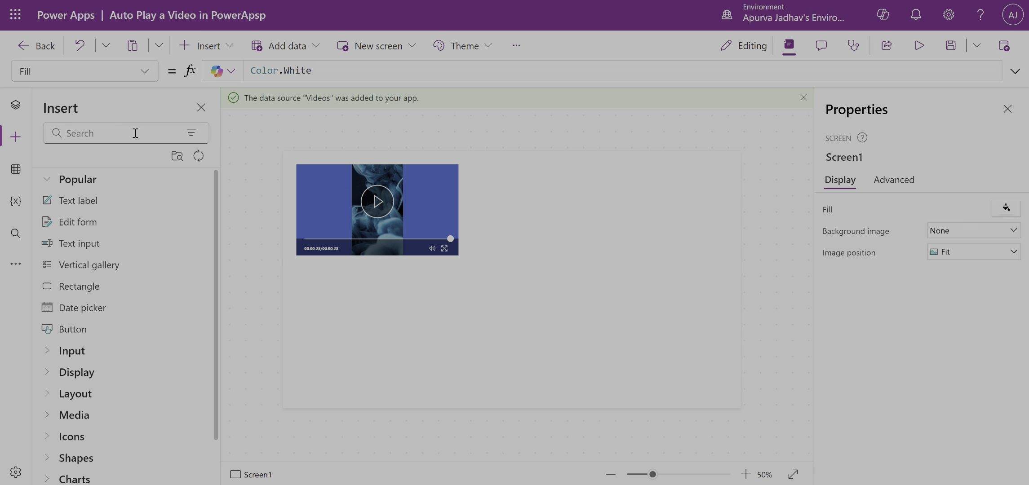
left_click(133, 133)
type("timer")
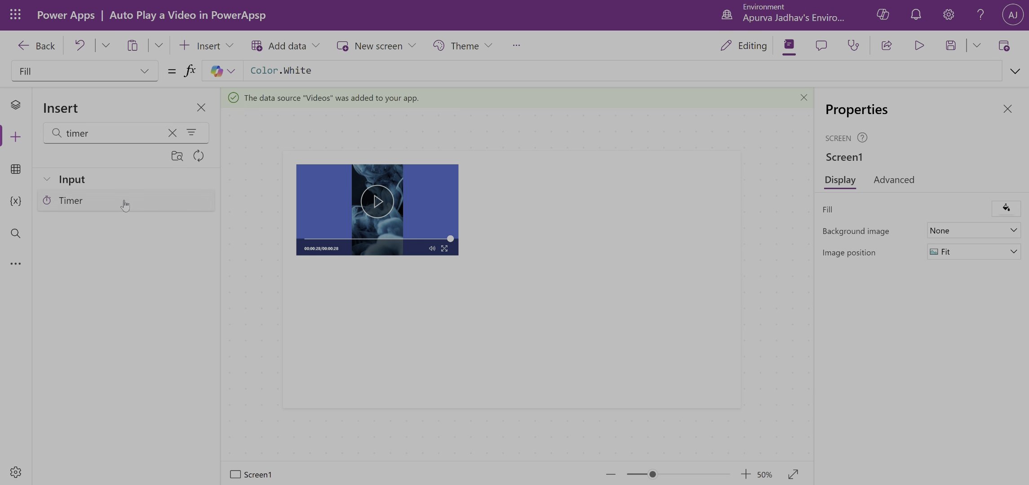
left_click(72, 201)
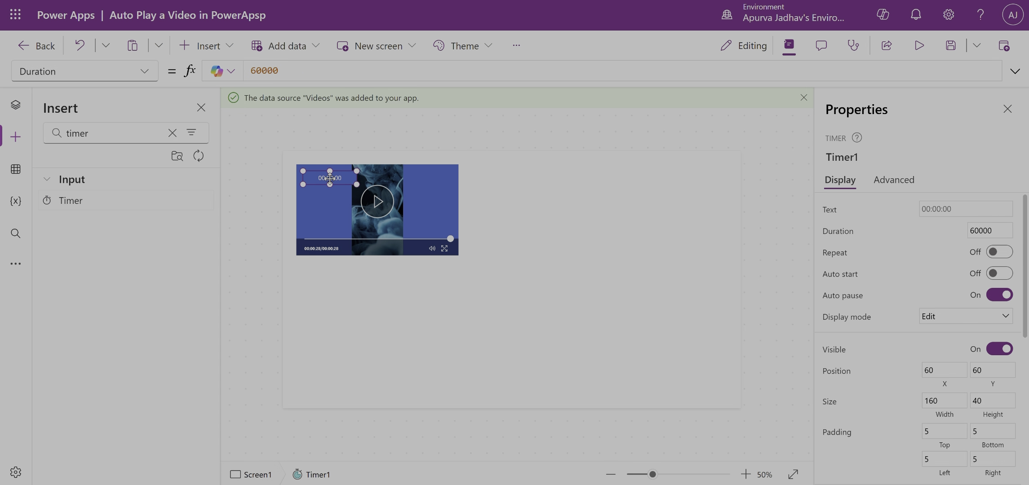
left_click_drag(324, 178, 673, 222)
Review the Reddit post's timer configuration, turn on Auto start for the timer and set its duration to 10000 milliseconds.
left_click(421, 211)
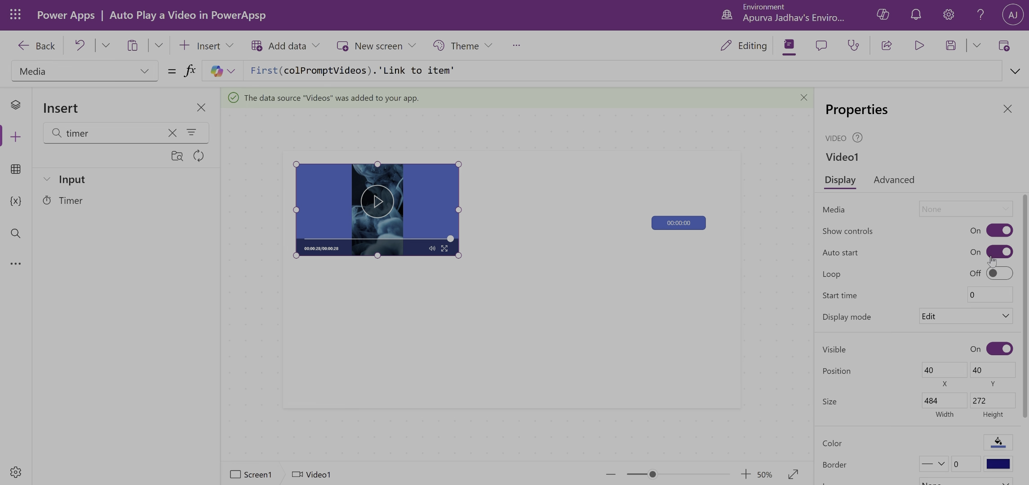
left_click(593, 285)
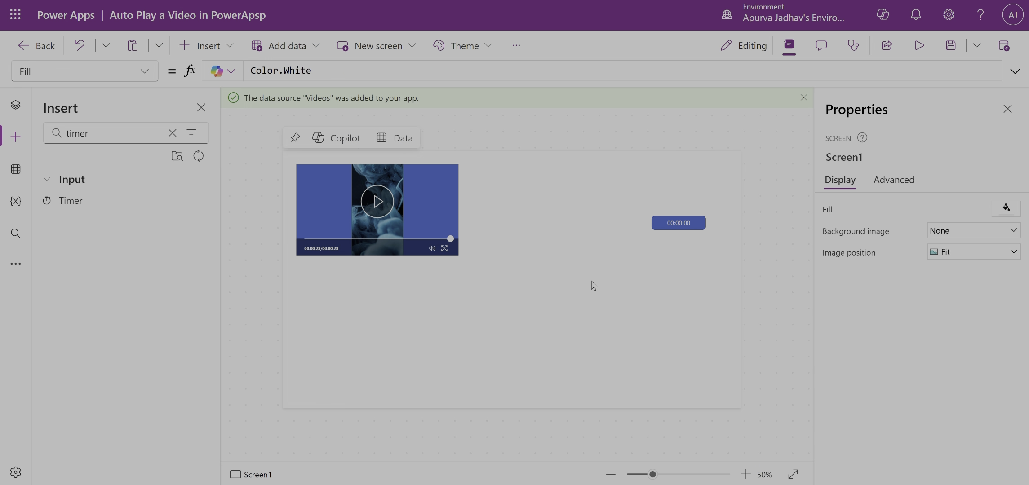
left_click(670, 225)
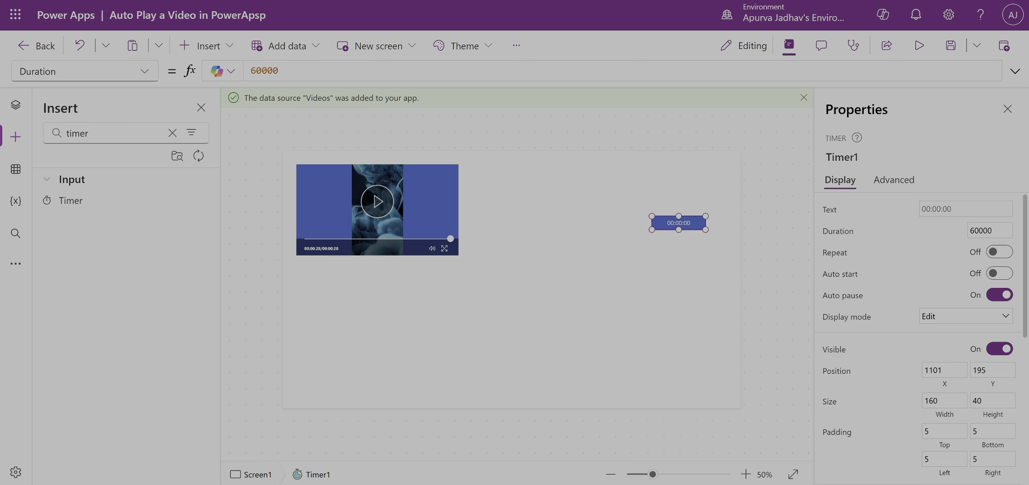
left_click(664, 415)
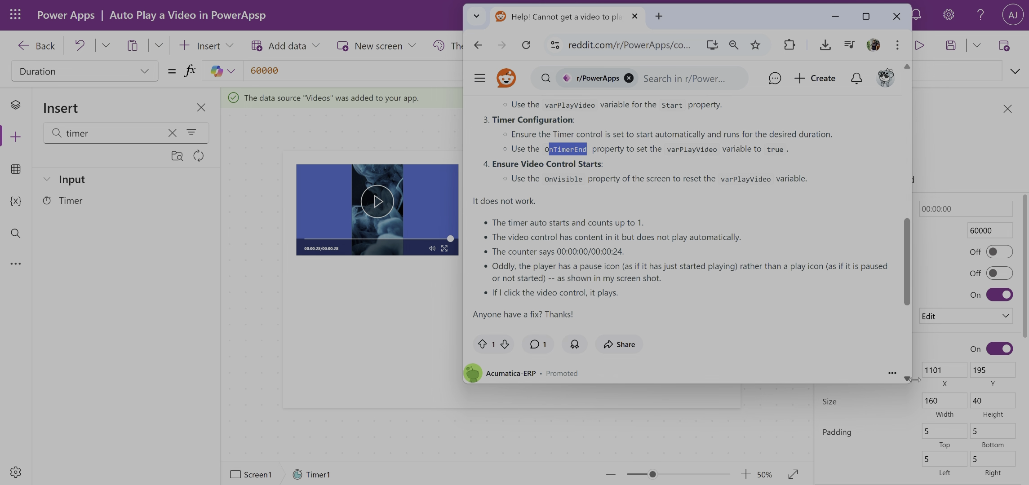
left_click_drag(914, 380, 851, 383)
left_click_drag(709, 19, 416, 20)
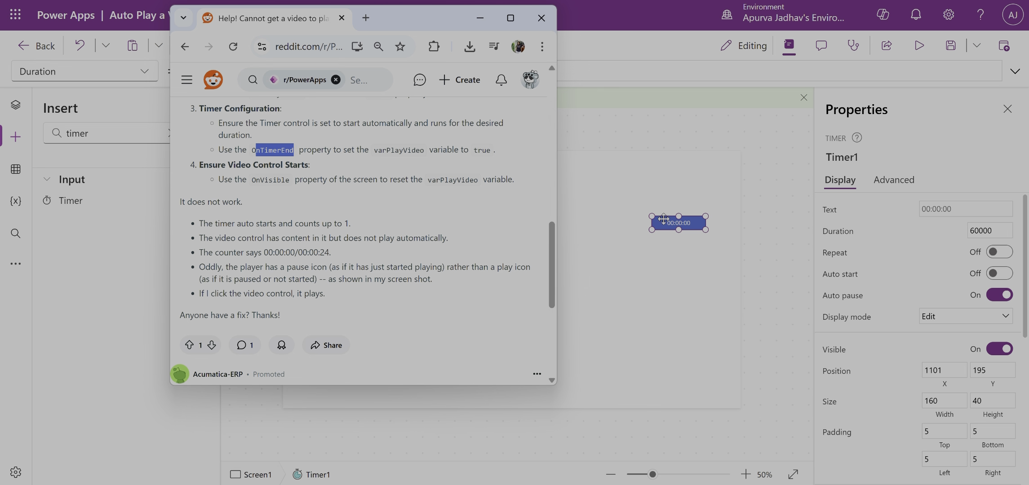
left_click(1000, 273)
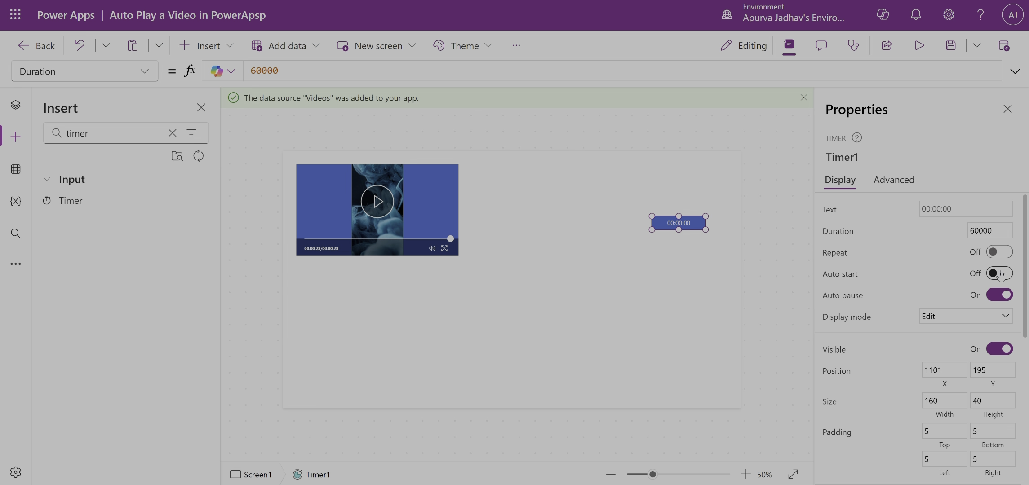
left_click_drag(974, 228, 961, 233)
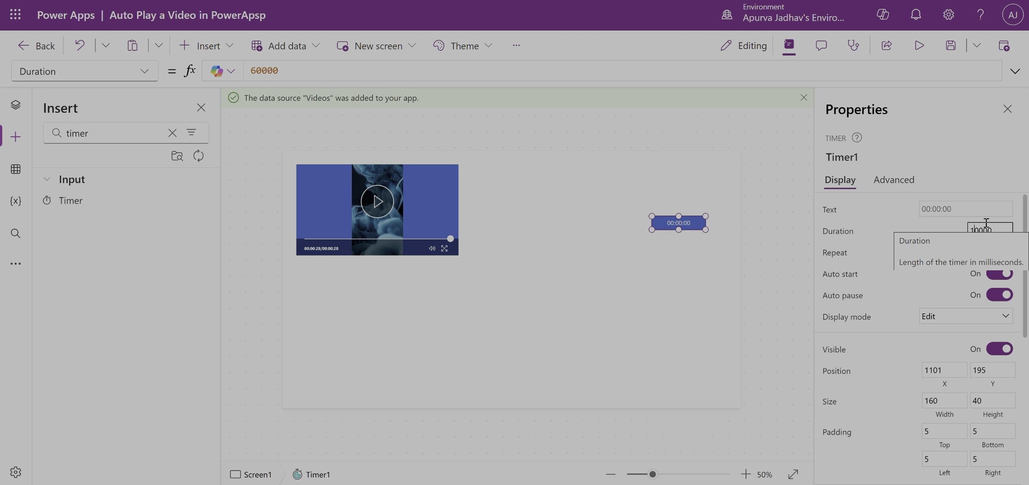
type("1")
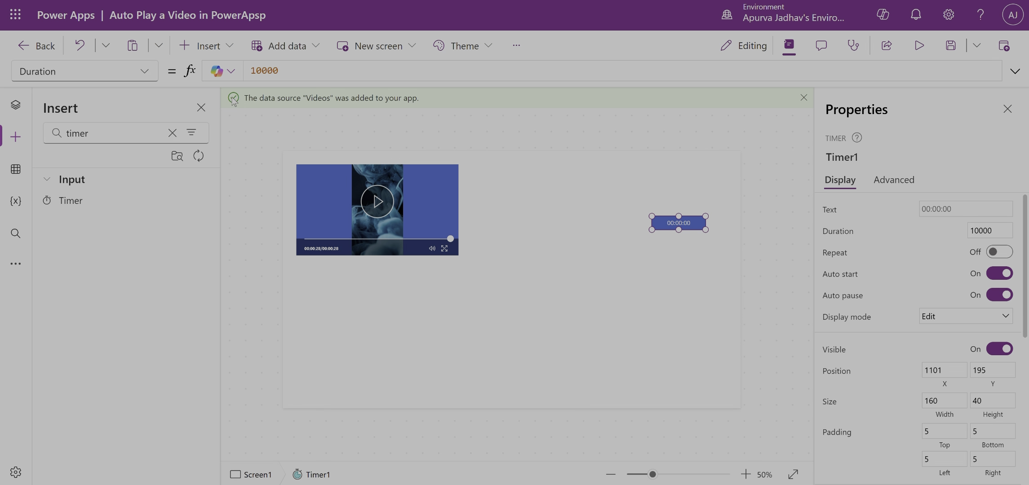
Set the timer's OnTimerEnd property to UpdateContext({Video: true}).
left_click(146, 71)
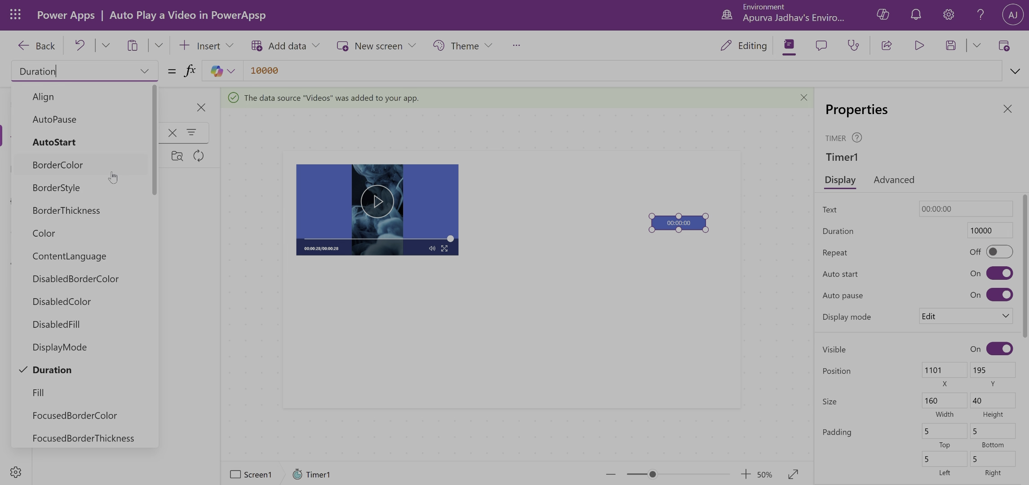
scroll(112, 177, "down", 10)
scroll(92, 276, "up", 1)
left_click(92, 245)
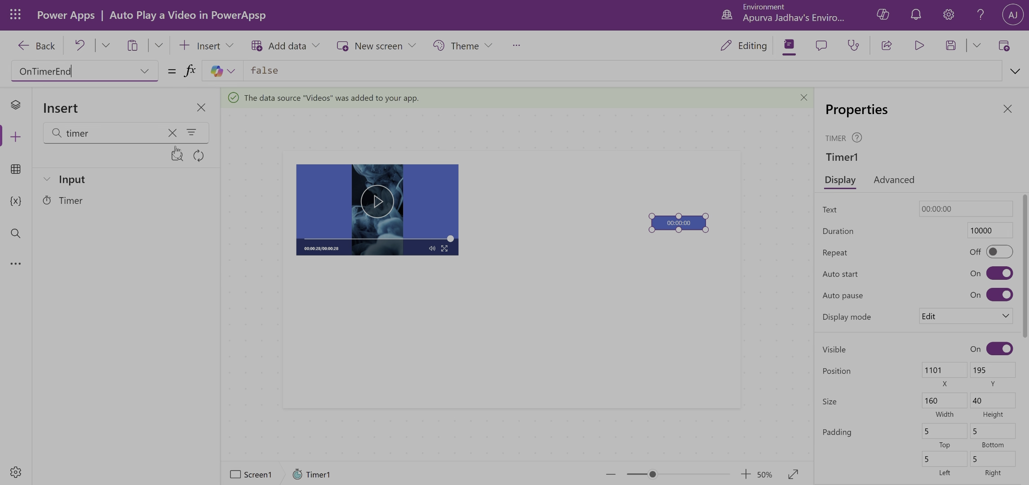
key("ctrl+a")
key("BackSpace")
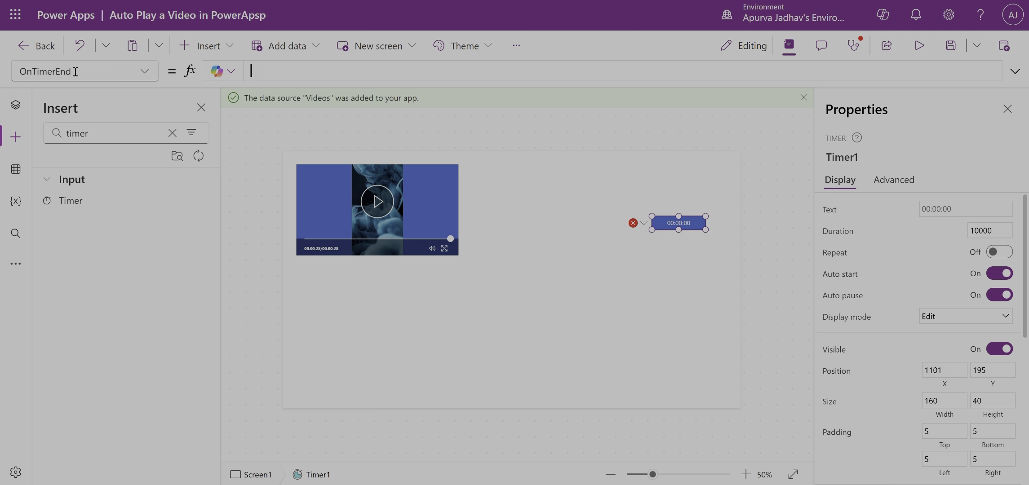
type("Update")
key("Down")
key("Tab")
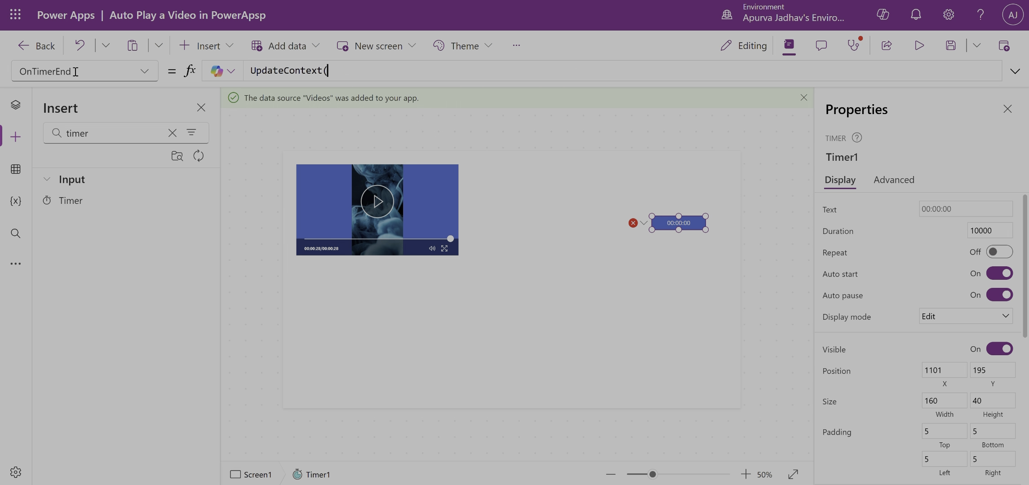
type("{}")
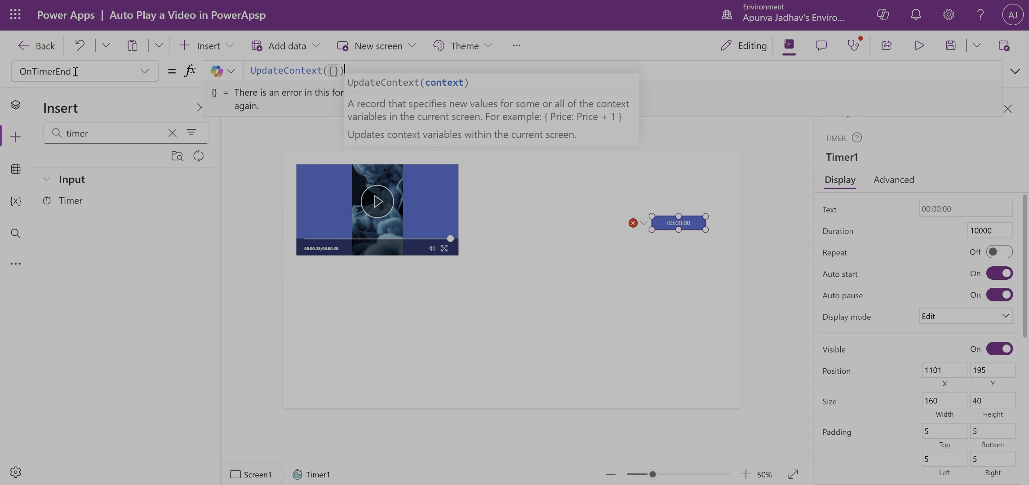
type(")")
type("Video: true")
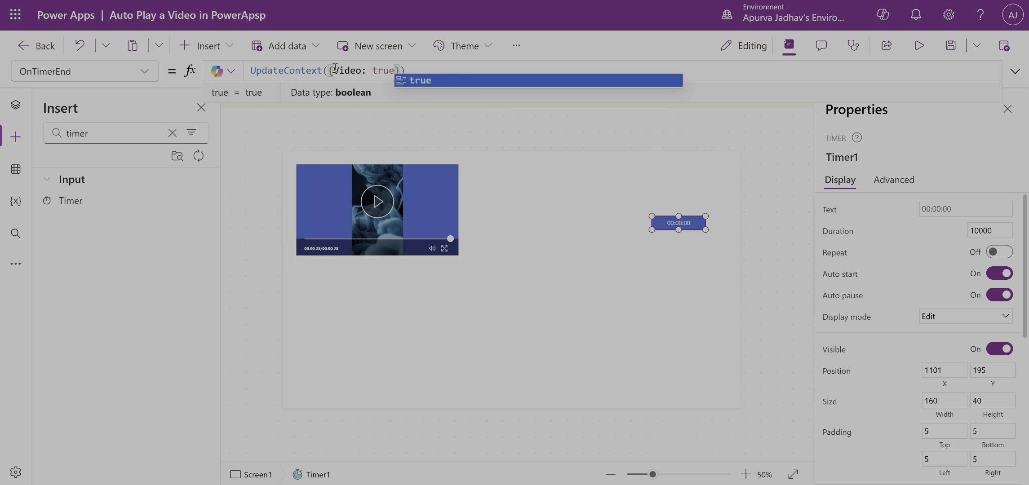
Copy the timer's UpdateContext formula to Screen1's OnVisible property and change it to UpdateContext({Video: false}).
left_click(271, 69)
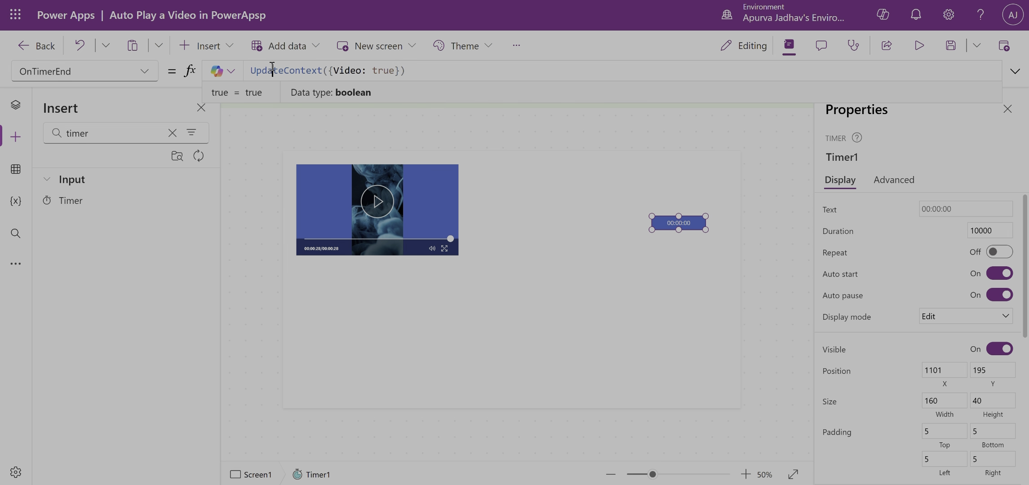
key("ctrl+a")
key("ctrl+c")
left_click(18, 108)
left_click(137, 226)
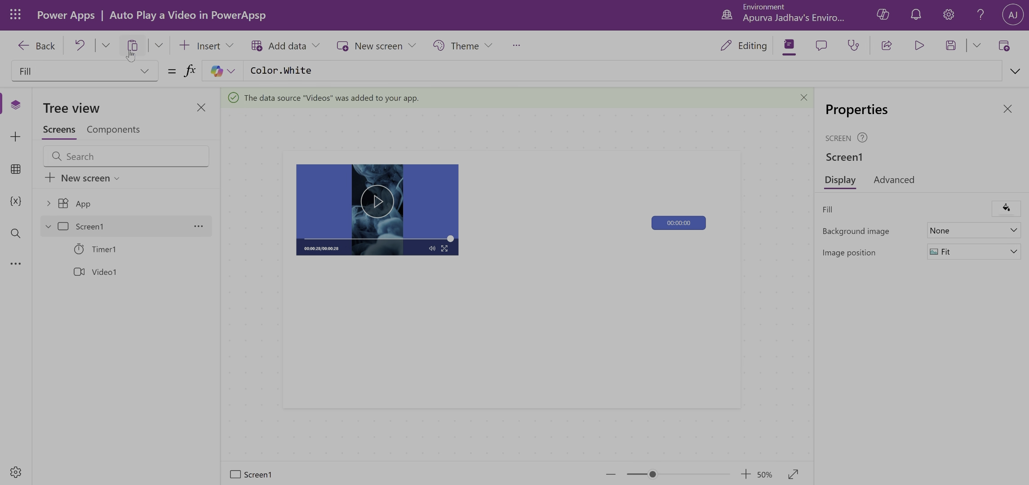
left_click(85, 71)
left_click(72, 261)
left_click(283, 74)
key("ctrl+v")
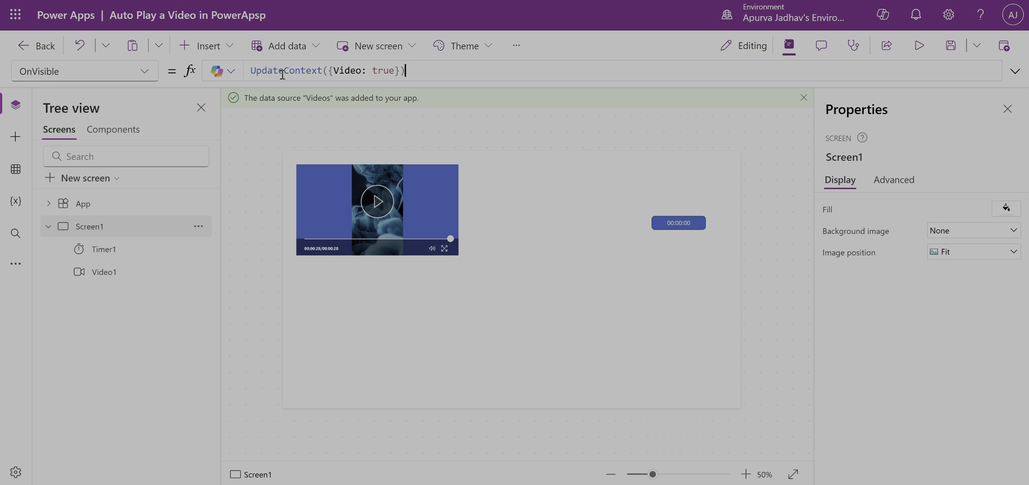
double_click(387, 70)
type("false")
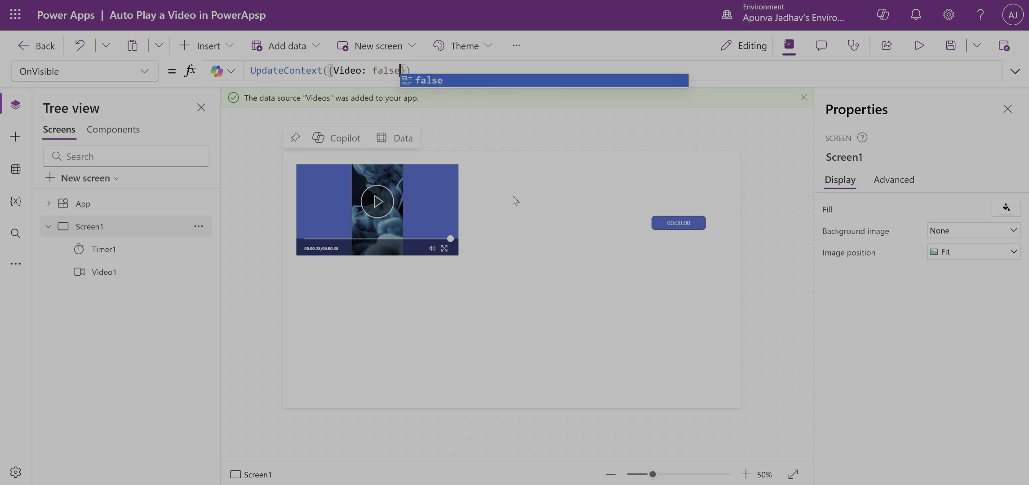
Turn off Auto pause for the timer and set Video1's AutoStart property to the Video variable.
left_click(679, 223)
left_click(999, 295)
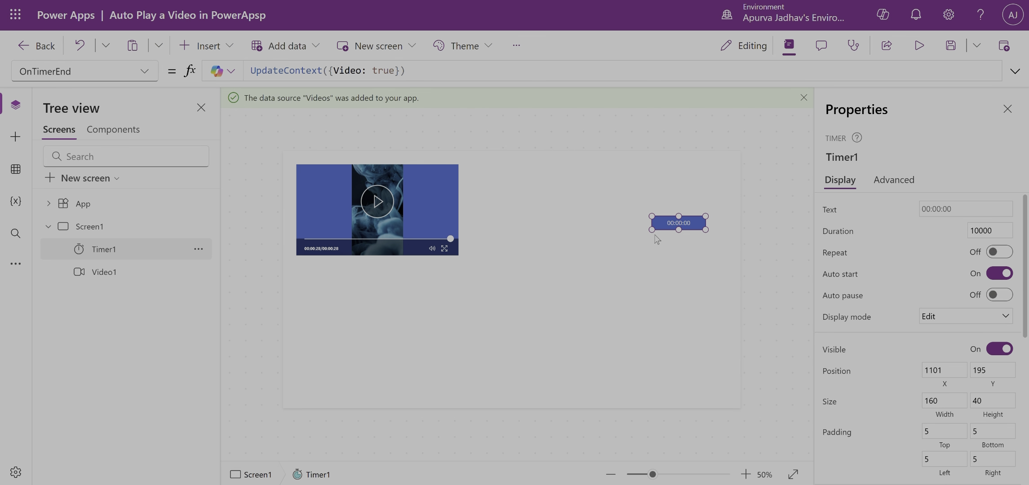
left_click(360, 248)
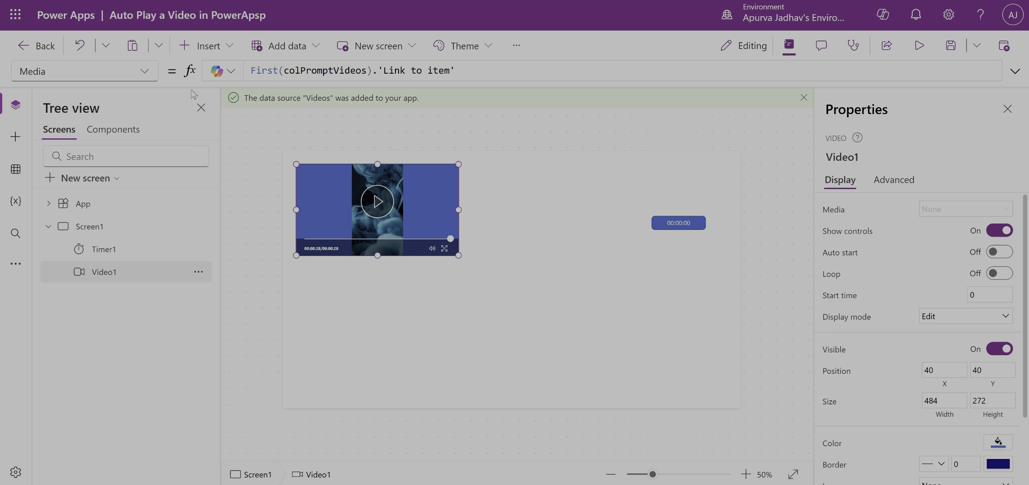
left_click(859, 253)
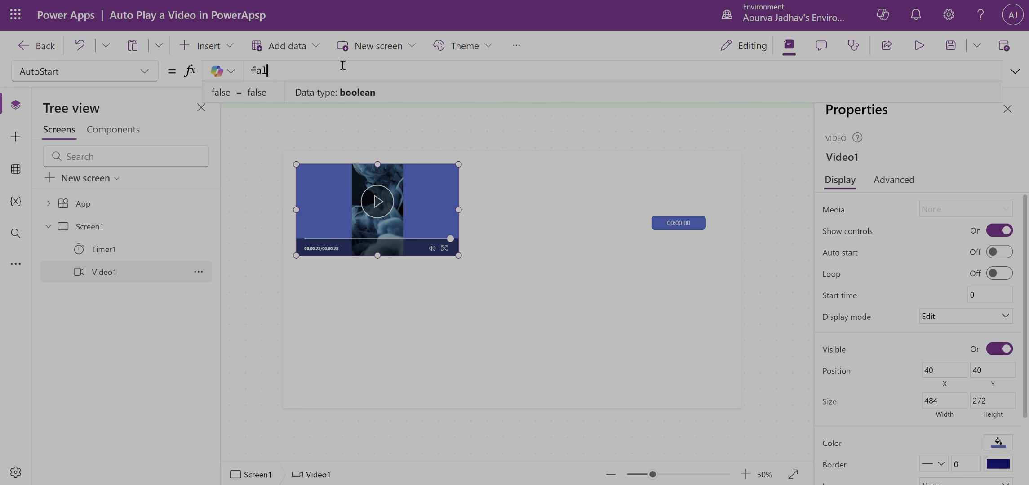
type("Video")
left_click(524, 213)
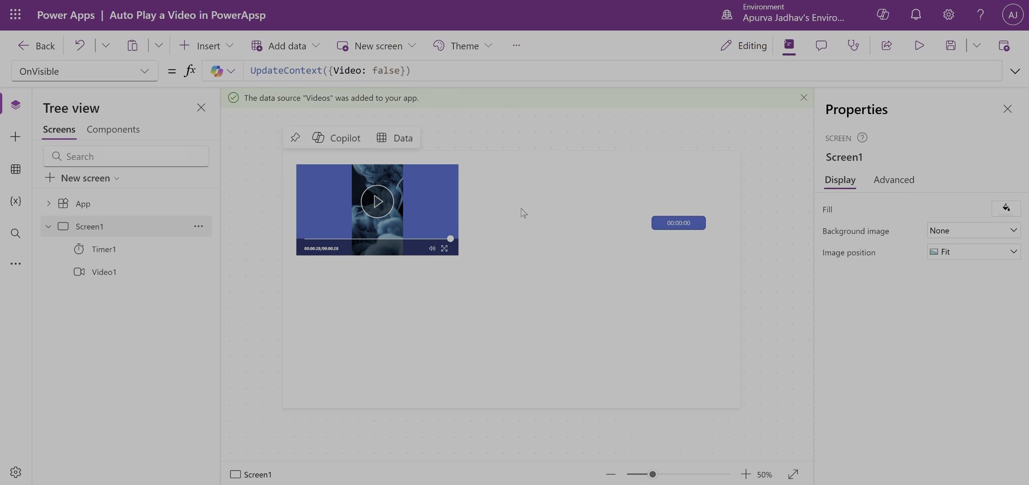
Preview the app to test the timed video start, and check Video1's AutoStart formula.
left_click(919, 45)
key("Escape")
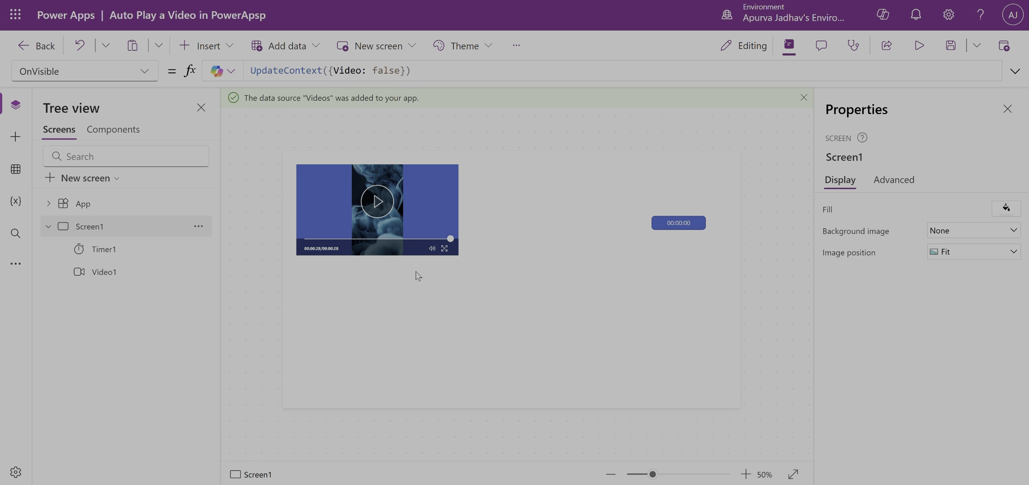
left_click(925, 47)
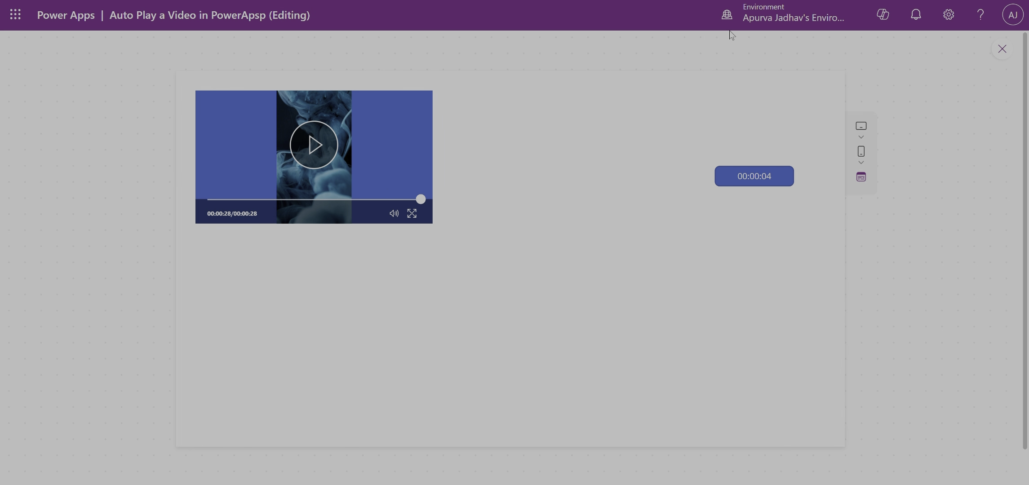
key("Escape")
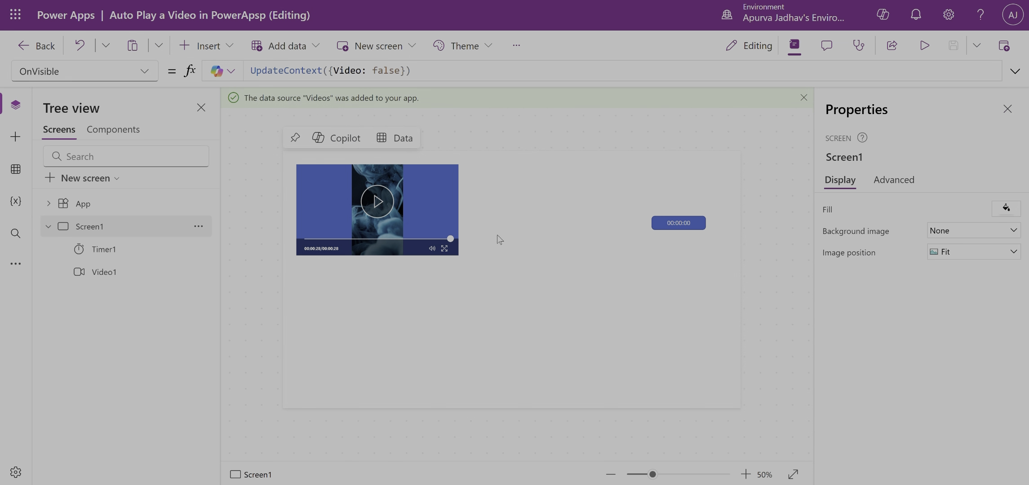
left_click(409, 235)
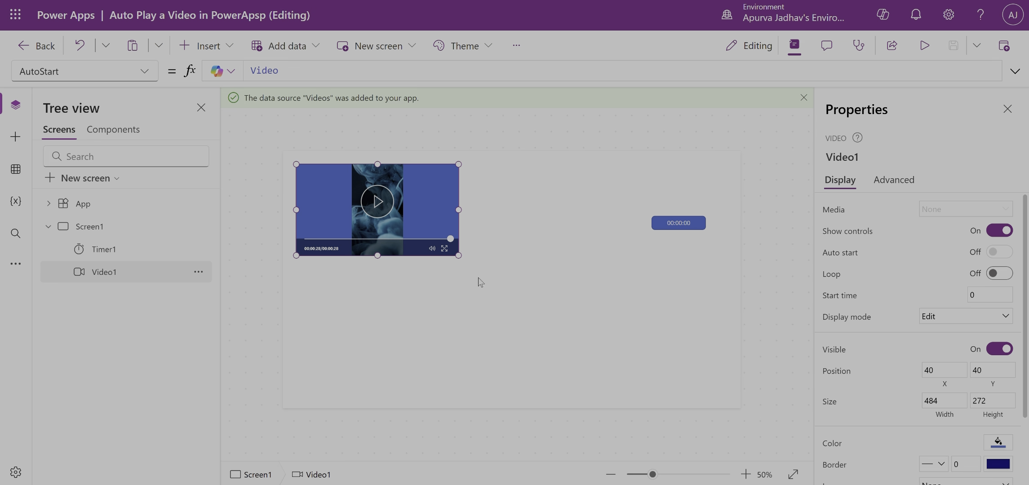
left_click(320, 77)
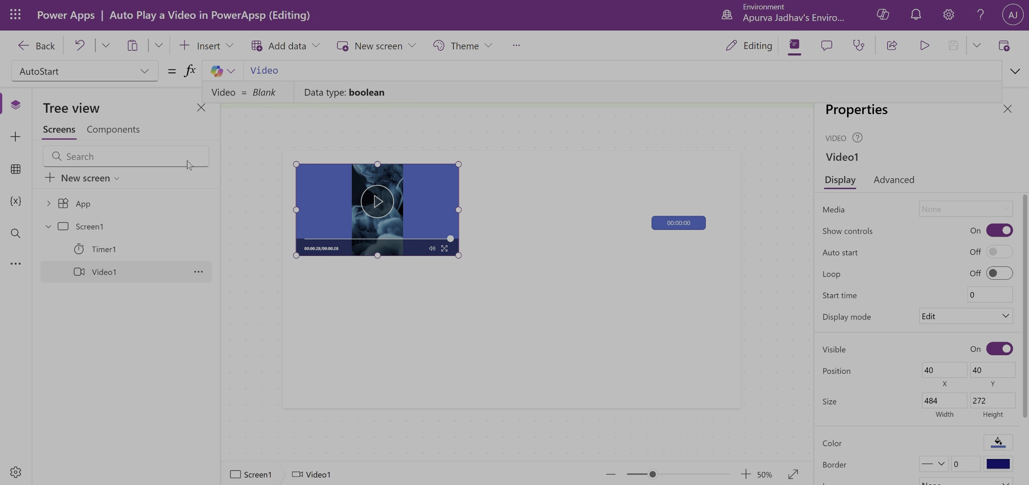
double_click(273, 70)
Add a second, blank screen to the app and return to Screen1.
left_click(92, 180)
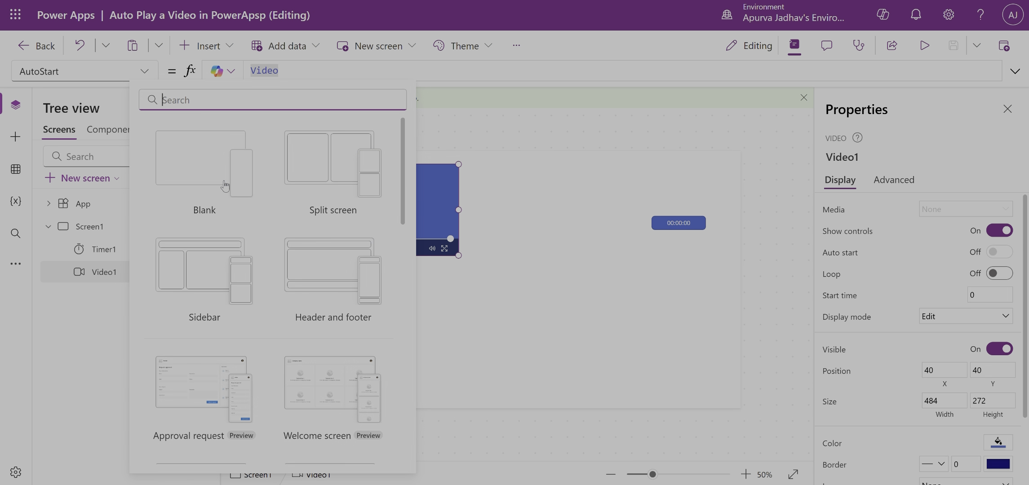
left_click(224, 180)
left_click(133, 226)
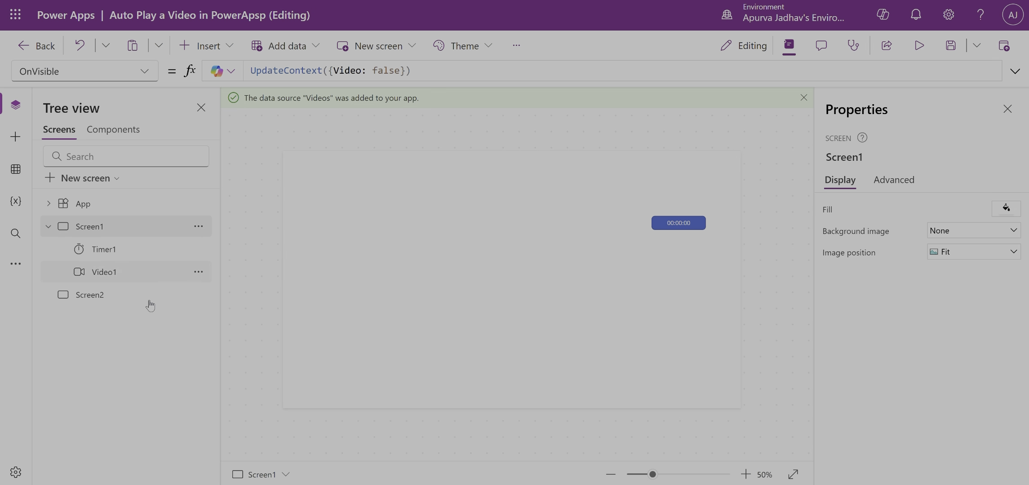
Check the Video variable in Screen1's OnVisible formula and Video1's AutoStart, and preview the app again.
double_click(360, 70)
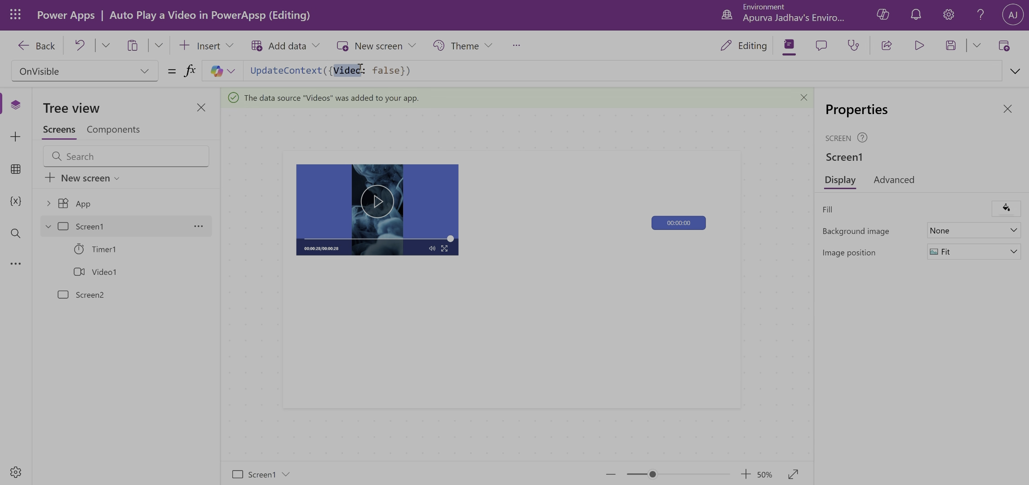
left_click(391, 232)
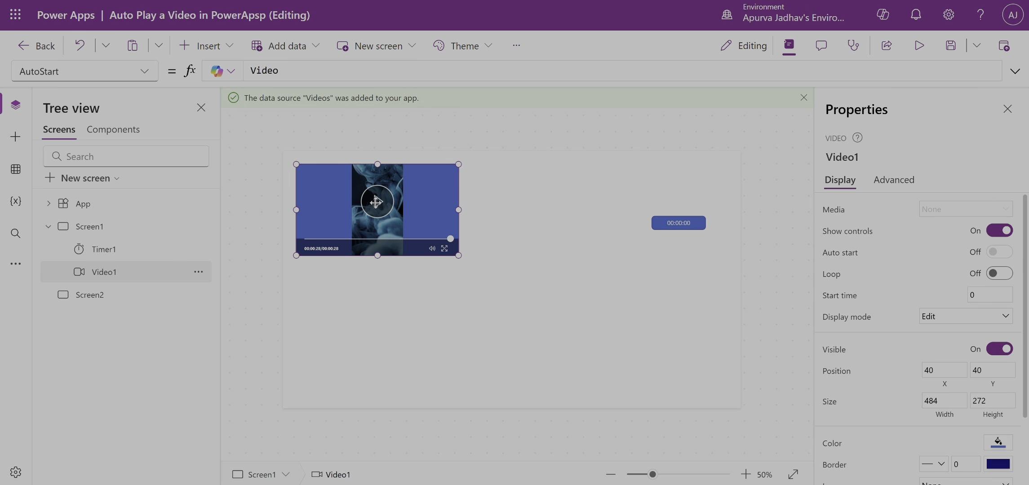
left_click(919, 45)
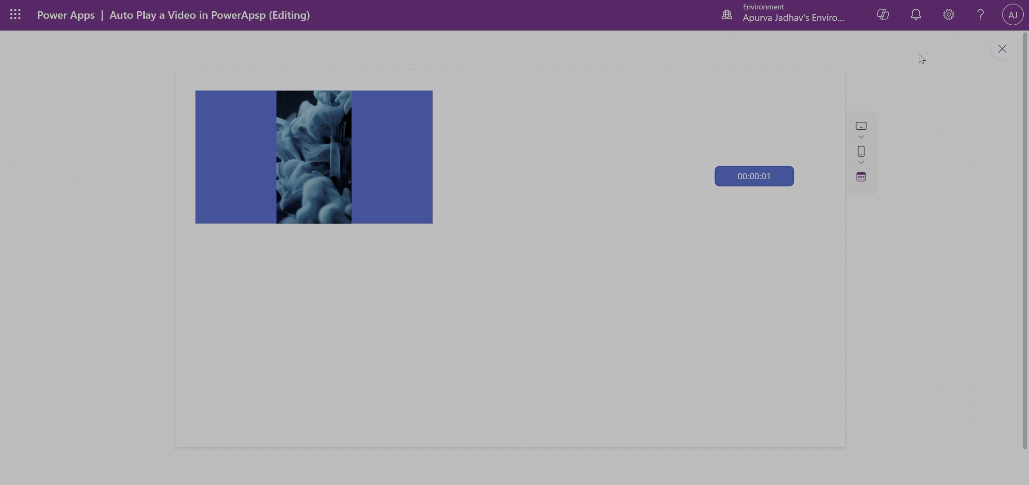
key("Escape")
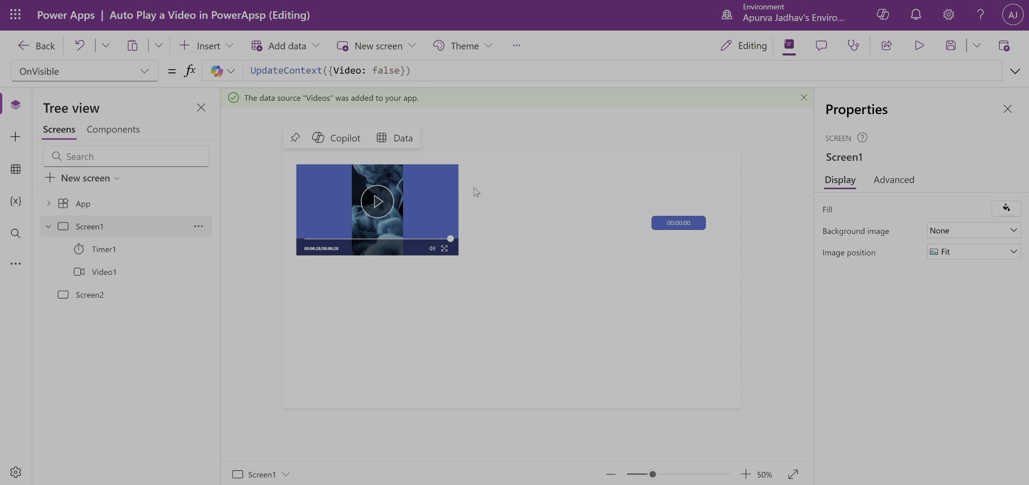
Insert a Button control on Screen1 between the video and the timer at about X 717, Y 75.
left_click(14, 133)
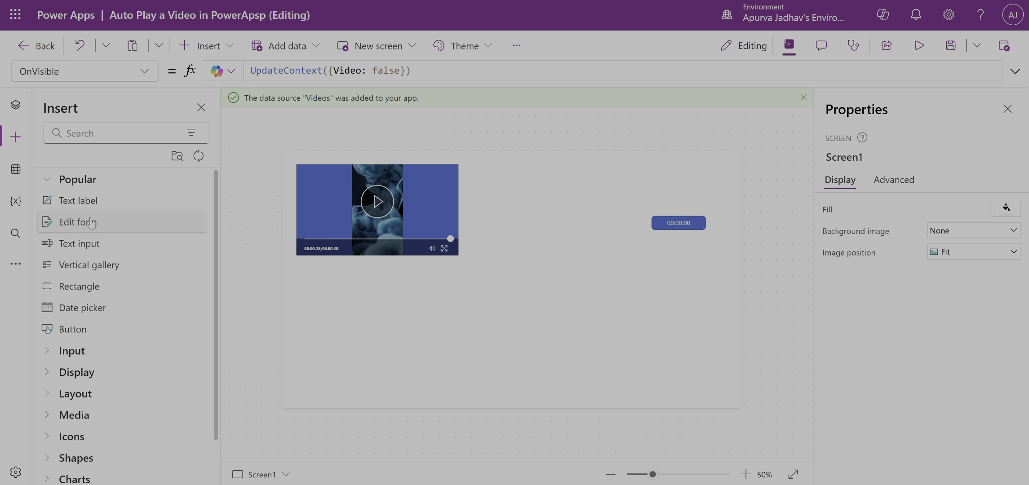
left_click(83, 140)
type("but")
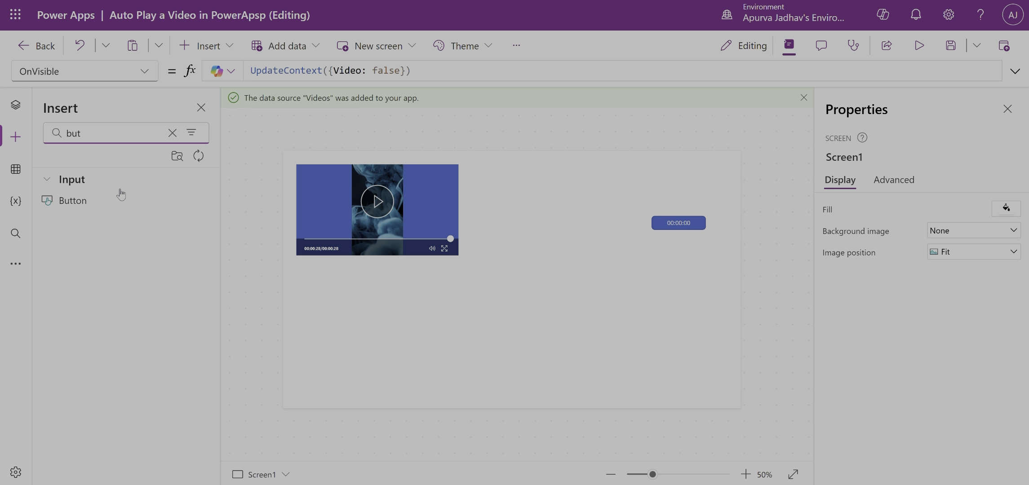
left_click(73, 200)
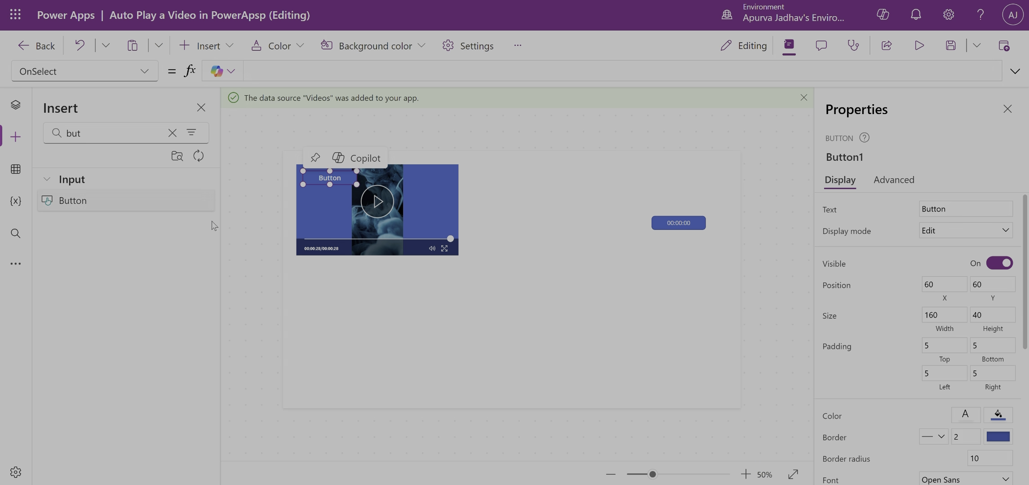
left_click_drag(336, 180, 554, 188)
Set the button's OnSelect property to Navigate(Screen2).
left_click(433, 73)
key("ctrl+a")
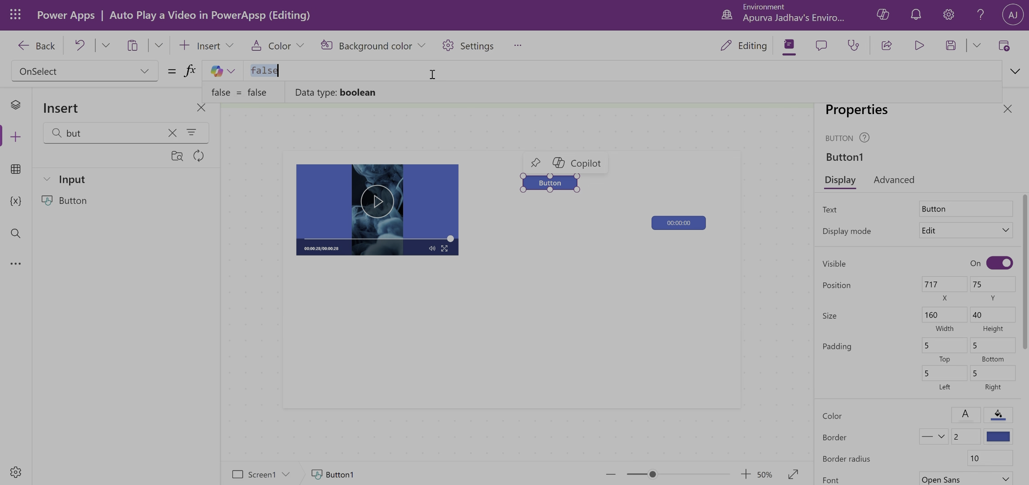
key("BackSpace")
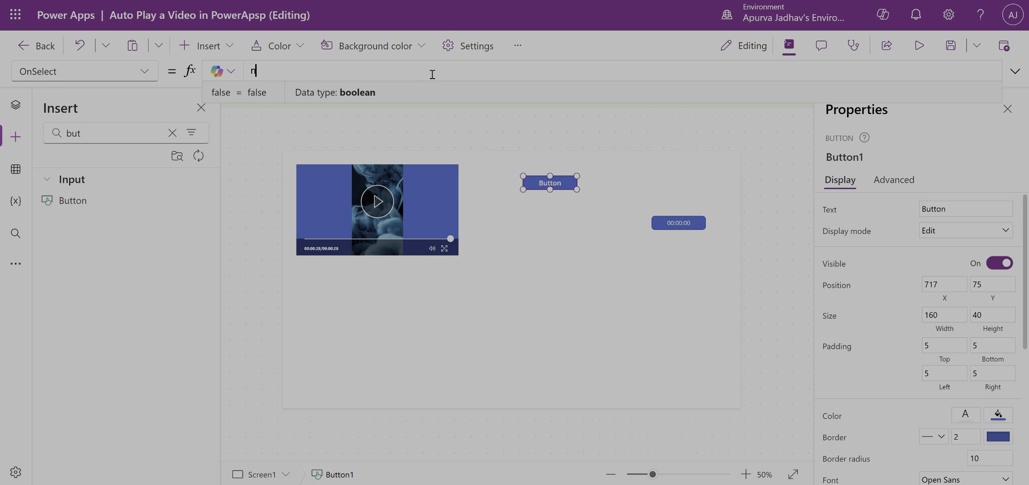
type("navigate(Screen")
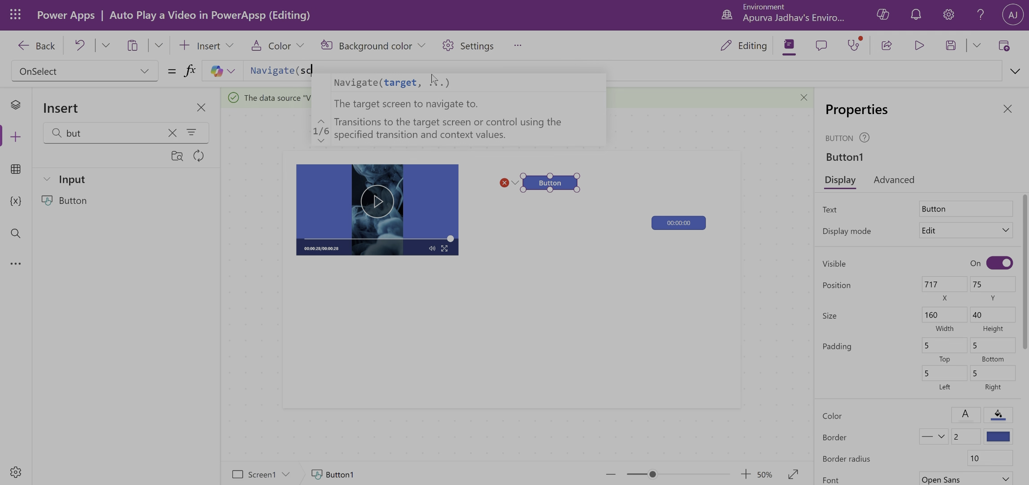
key("Down")
key("Tab")
type(")")
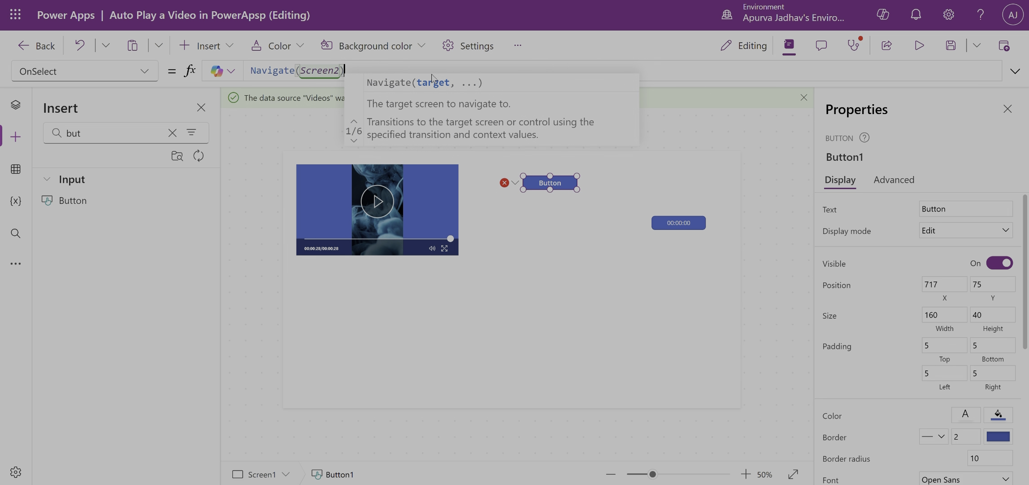
left_click(22, 100)
Copy the button onto Screen2 and set the copy's OnSelect property to Navigate(Screen1).
left_click(551, 180)
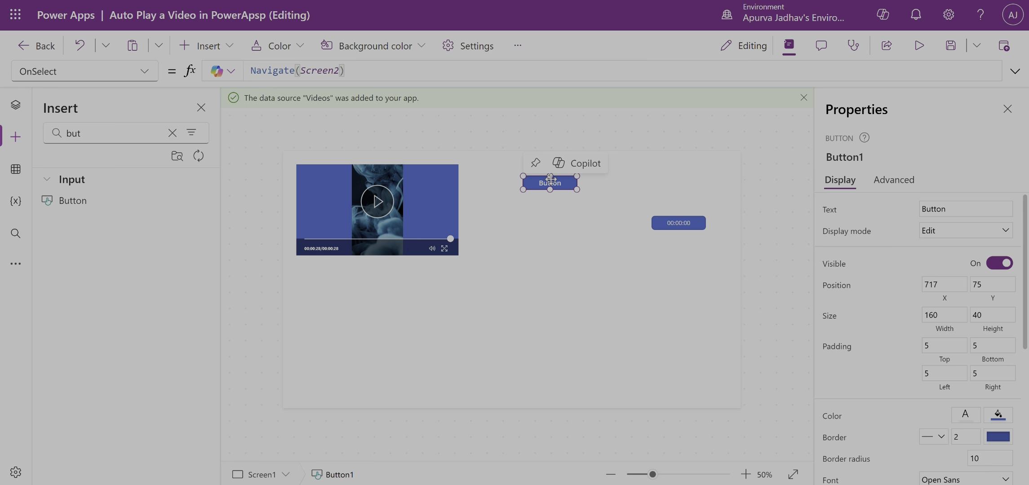
left_click(15, 105)
left_click(96, 319)
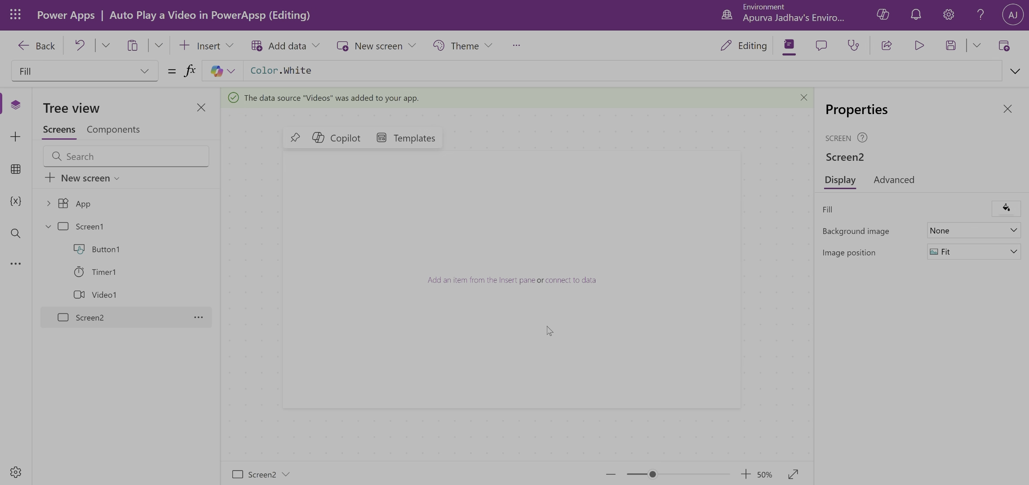
key("ctrl+v")
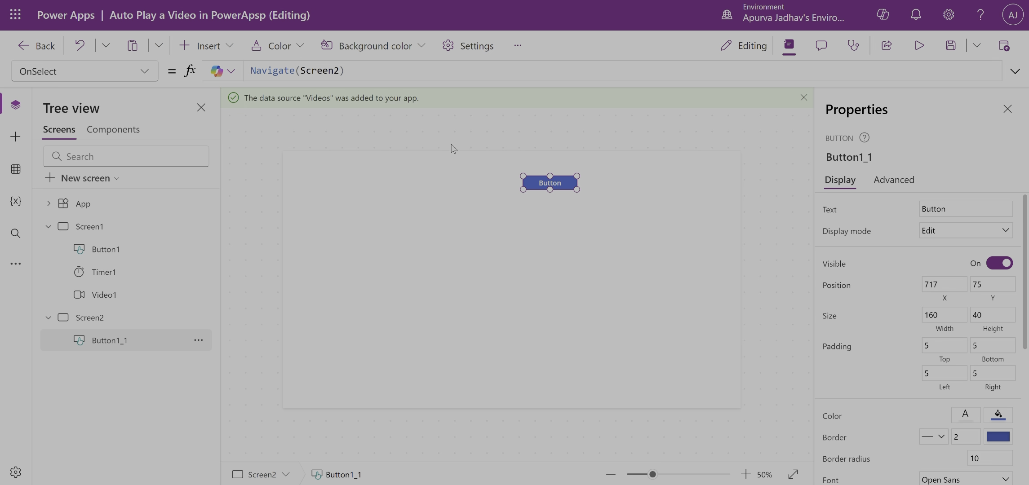
left_click(339, 73)
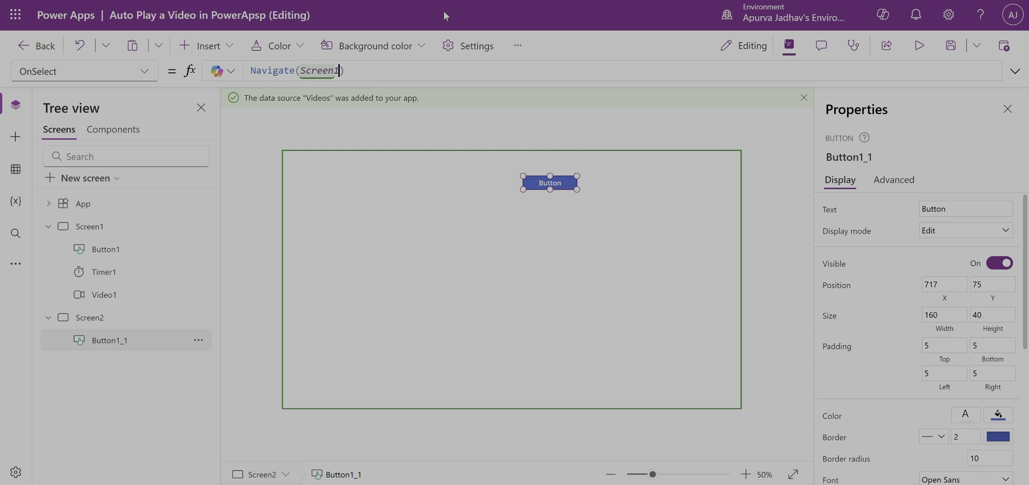
type("1")
Set the duration of the timer on Screen1 to 4000 milliseconds and preview the app briefly.
left_click(112, 227)
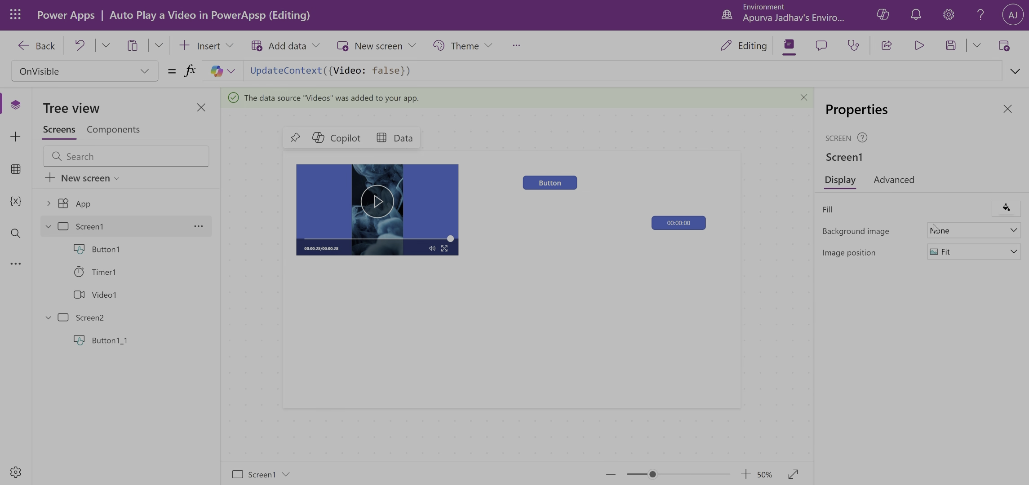
left_click(692, 224)
left_click(974, 232)
key("BackSpace")
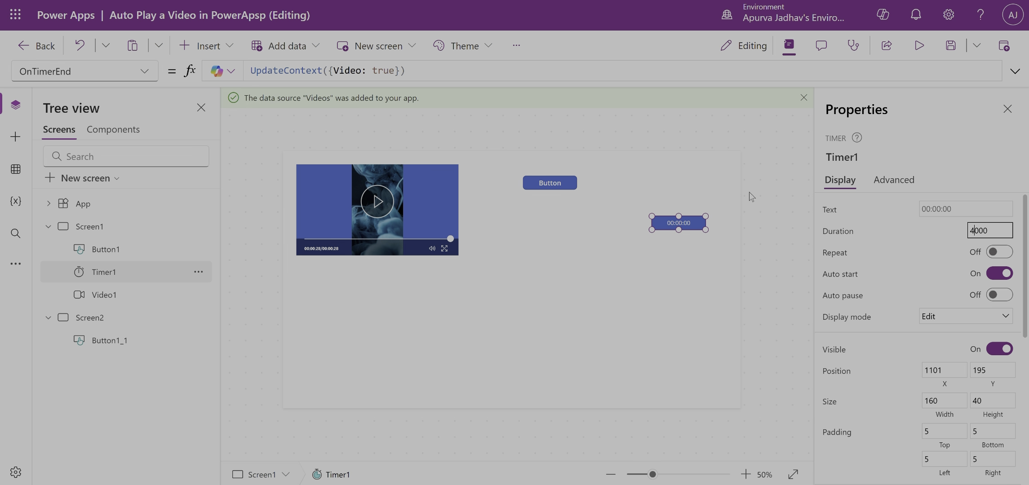
left_click(722, 205)
left_click(915, 51)
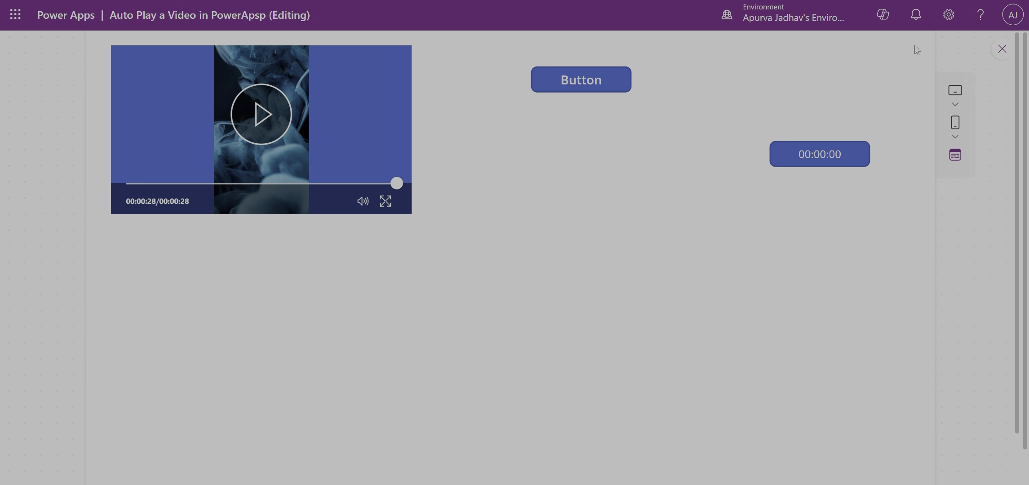
left_click(1002, 48)
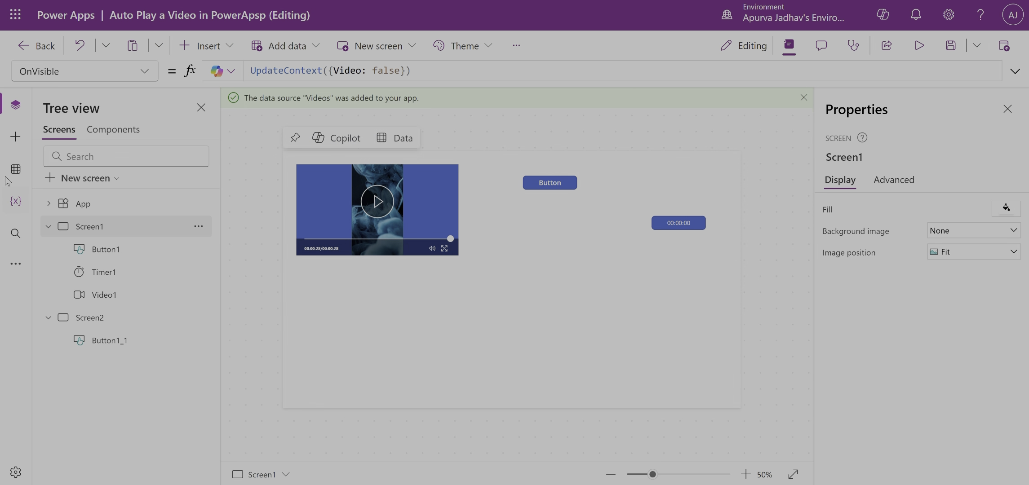
Insert a text label on Screen1 at about X 914, Y 408 and set its Text property to the Video variable.
left_click(15, 137)
left_click(94, 201)
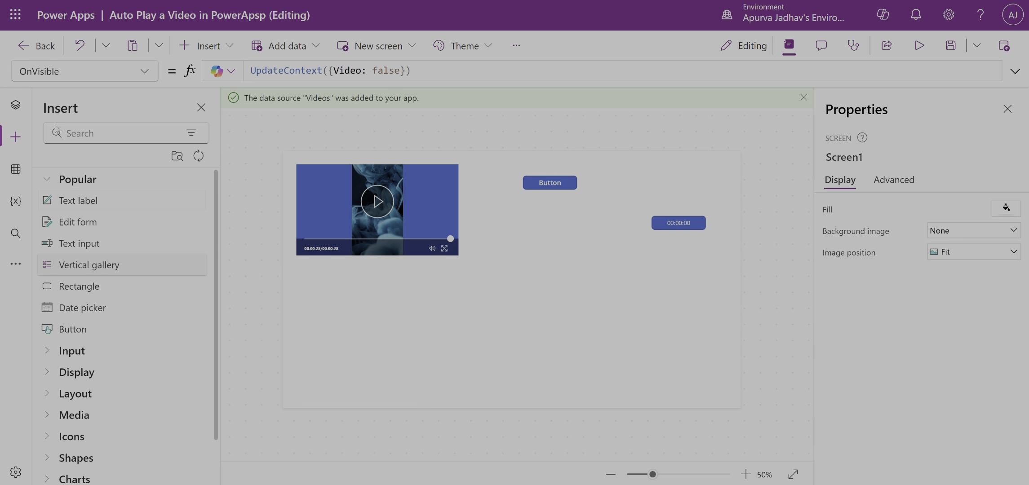
left_click(16, 107)
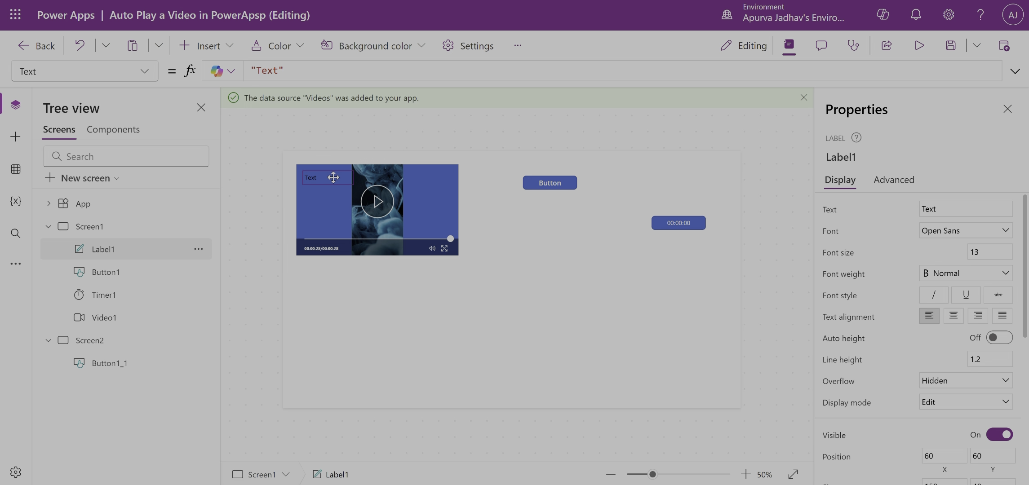
left_click_drag(333, 175, 619, 291)
double_click(266, 70)
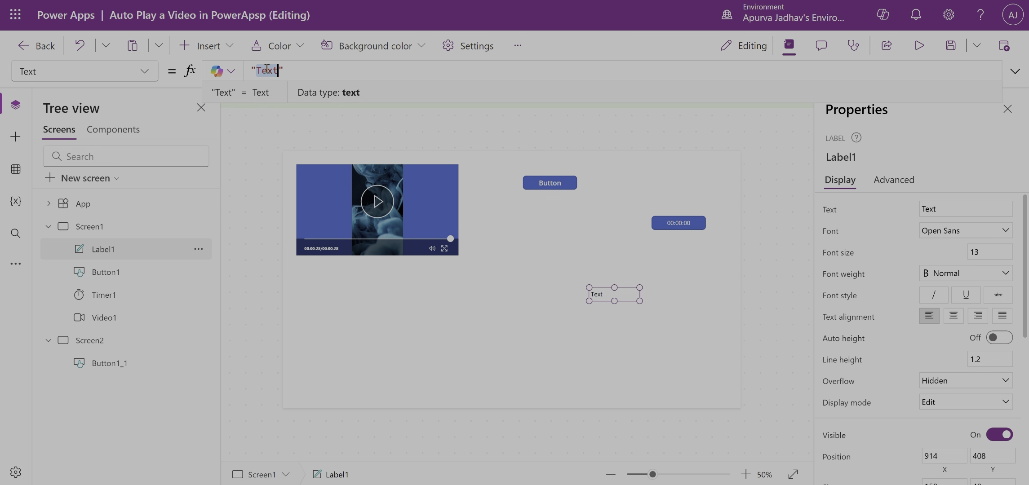
type("Vi")
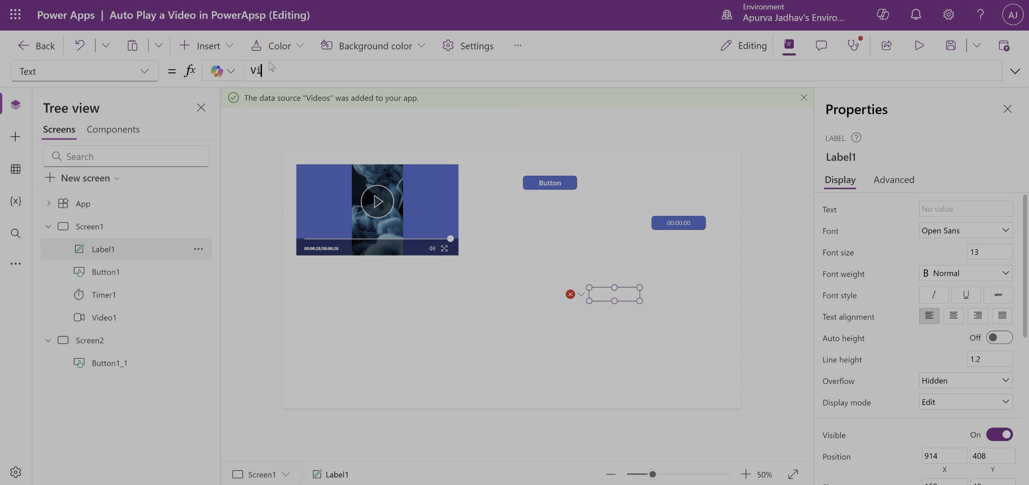
type("deo")
left_click(515, 319)
Preview the app, skip close to the video's end, and test autoplay by navigating to Screen2 and back to Screen1.
left_click(921, 53)
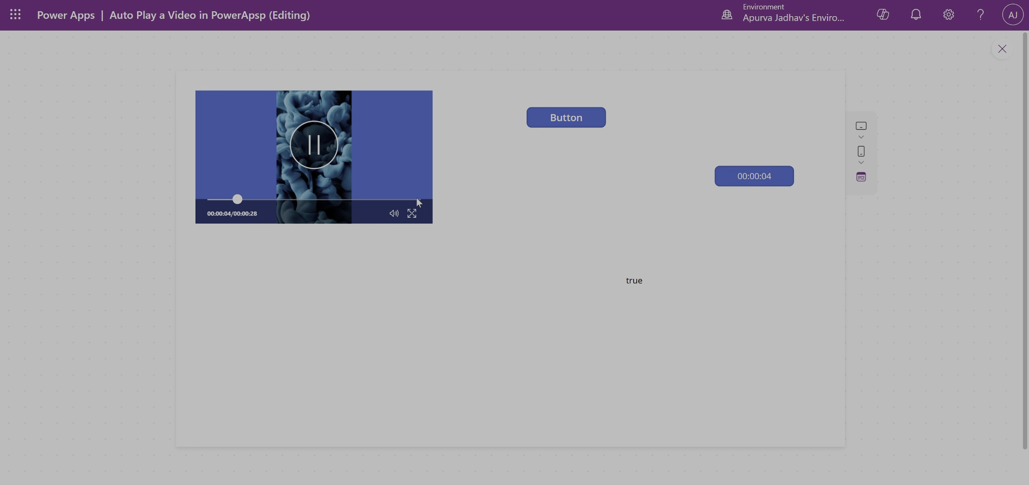
left_click(389, 199)
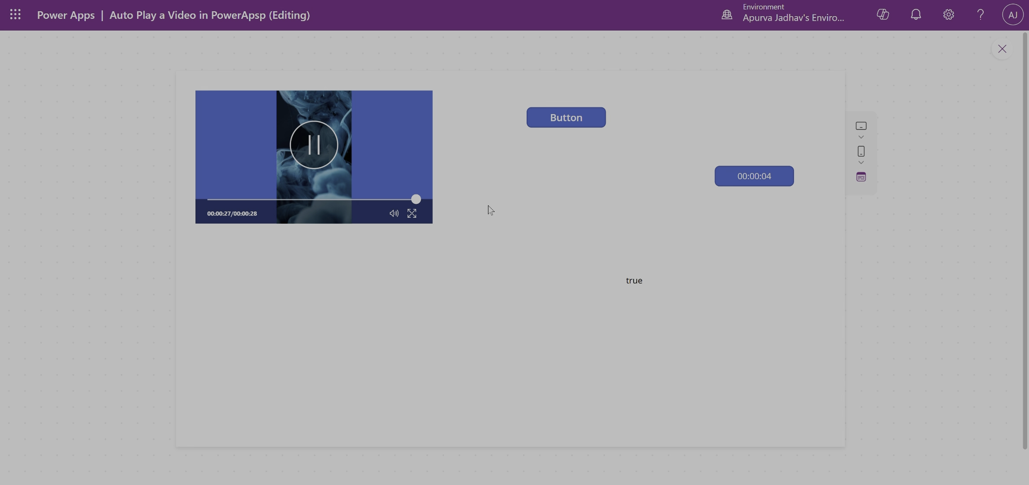
left_click(565, 124)
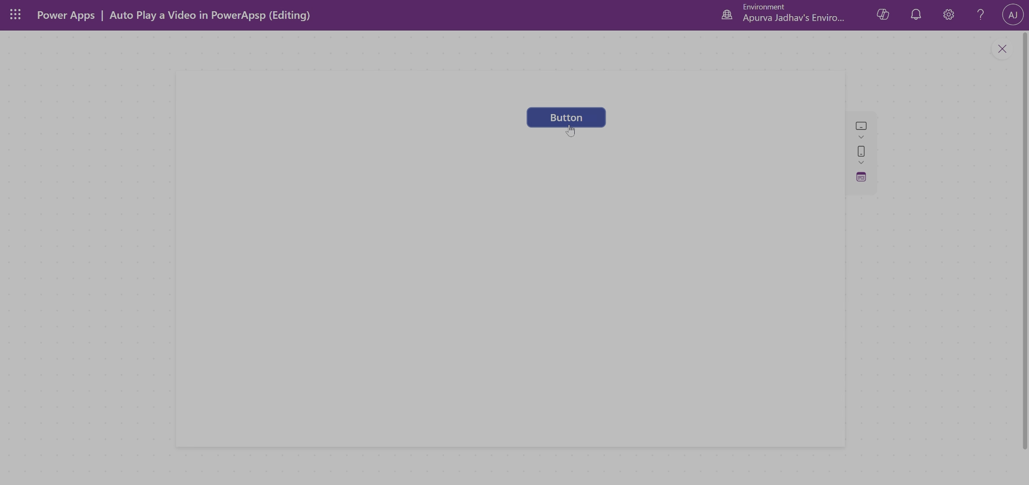
left_click(575, 126)
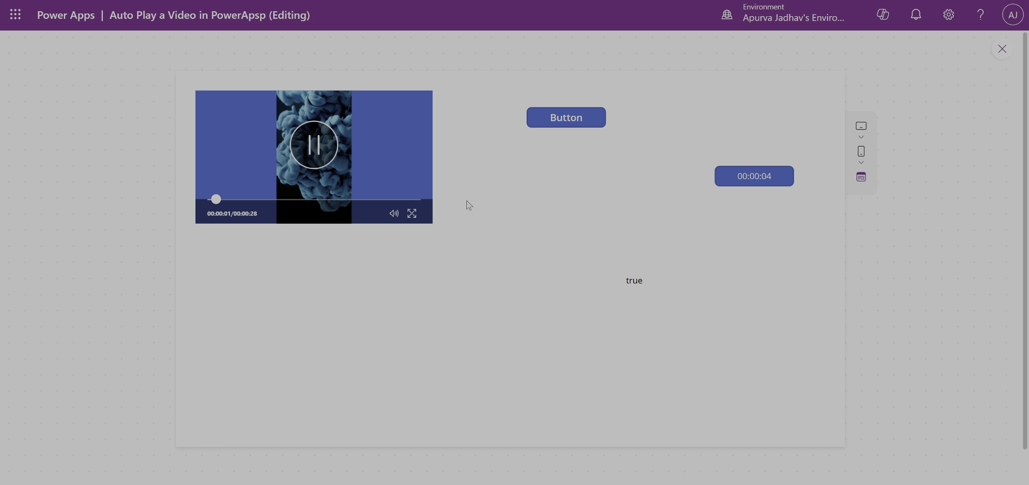
left_click(1003, 49)
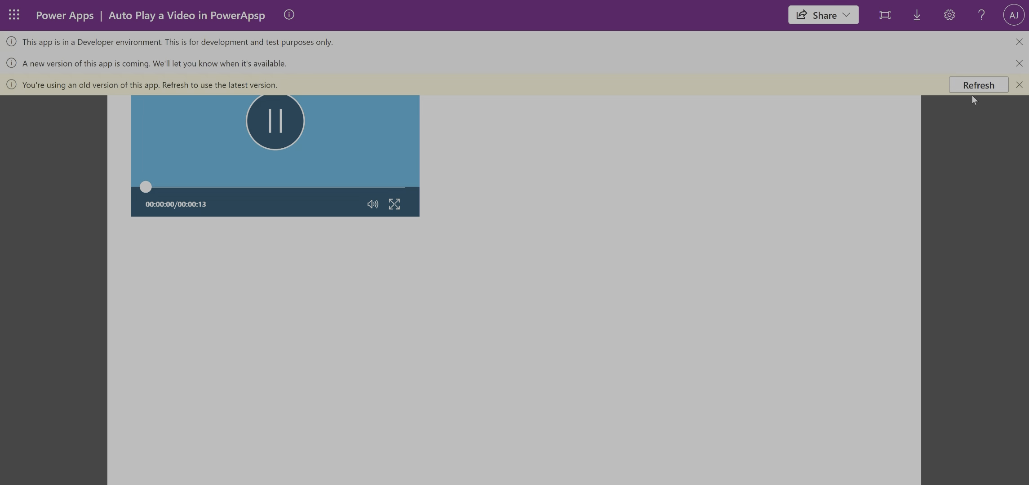
Refresh the published app and, in the video demo app, go from the main screen forward through the videos to the last one.
left_click(972, 88)
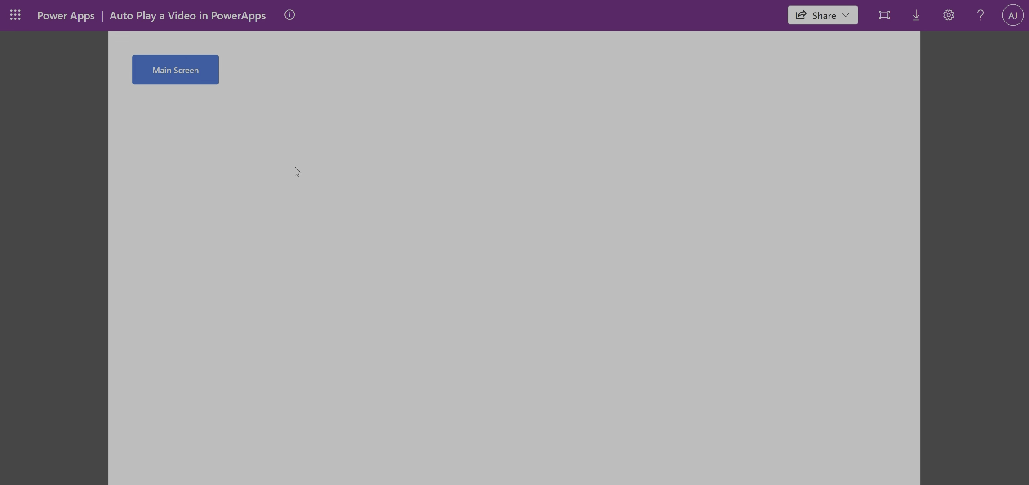
left_click(184, 80)
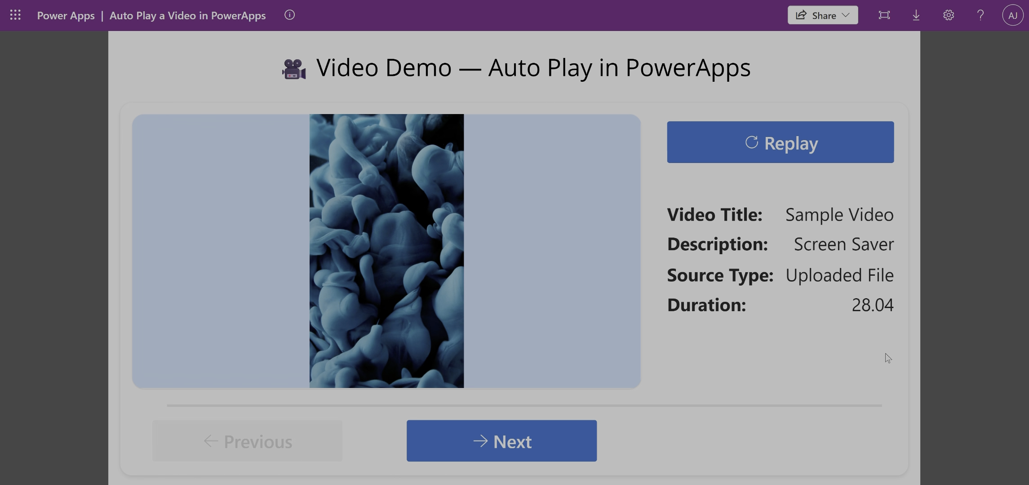
left_click(528, 446)
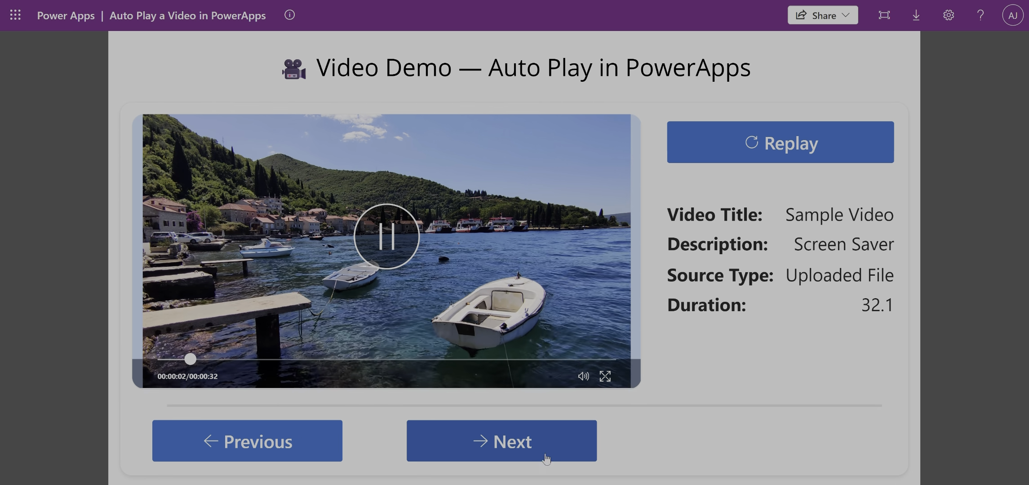
left_click(518, 452)
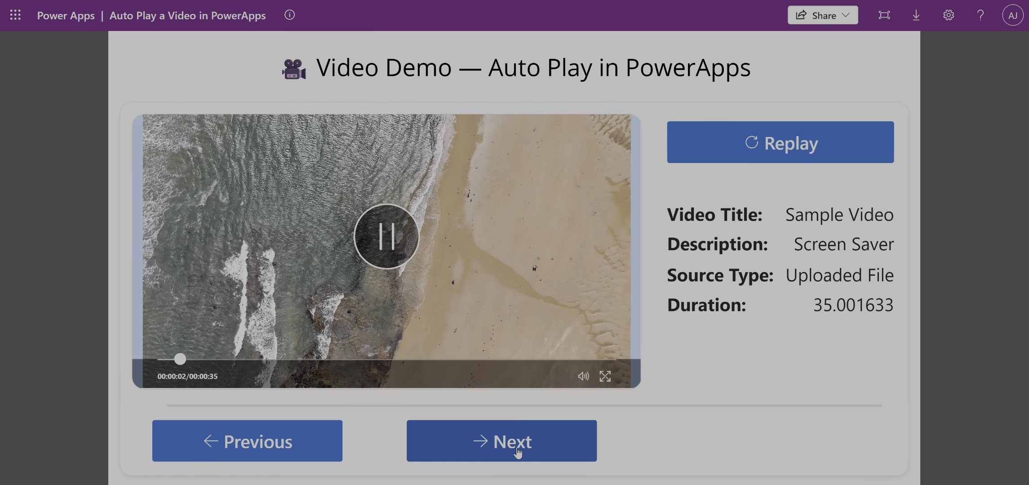
left_click(517, 451)
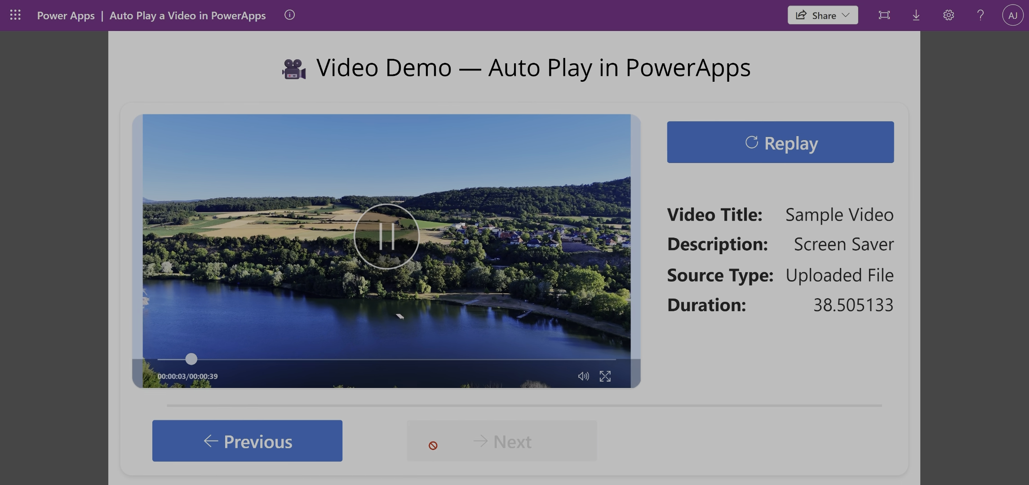
Test autoplay in the demo by going back to the first video and forward again to the third one.
left_click(287, 451)
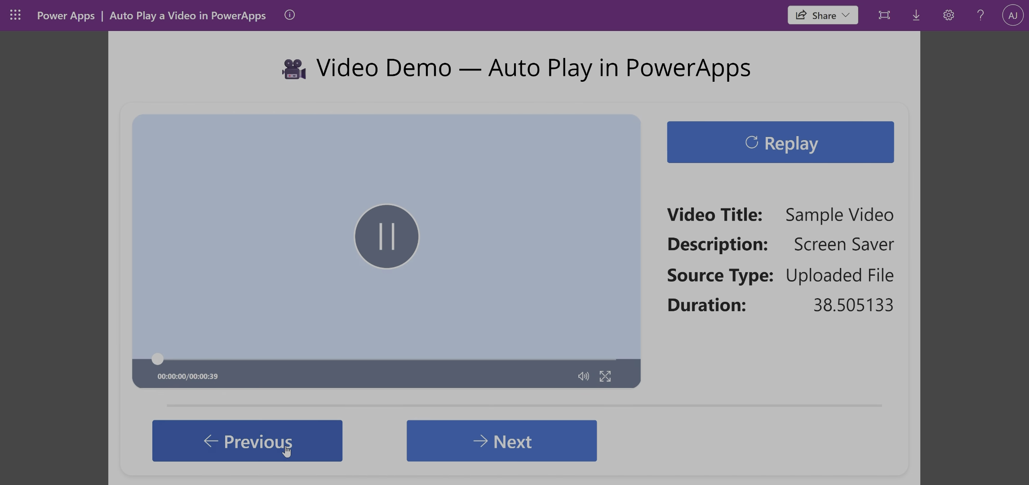
left_click(286, 451)
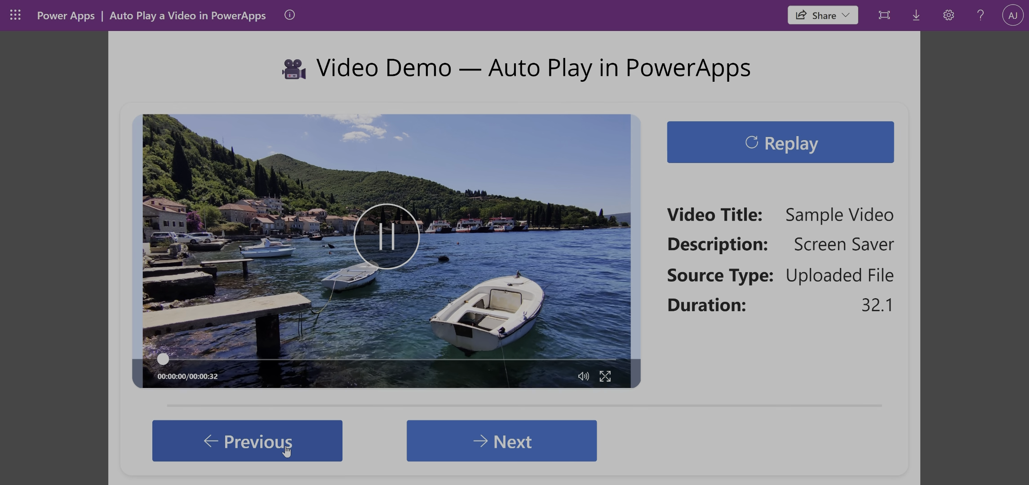
left_click(286, 450)
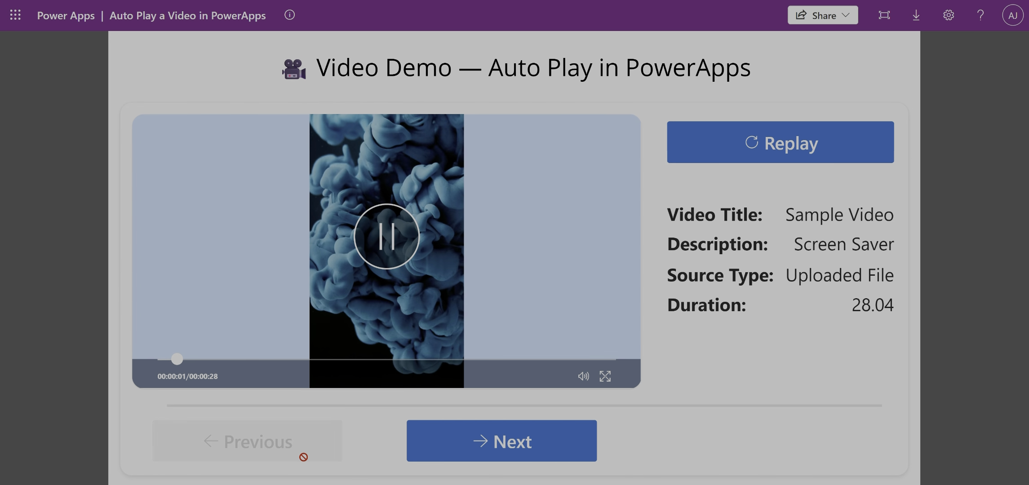
left_click(501, 459)
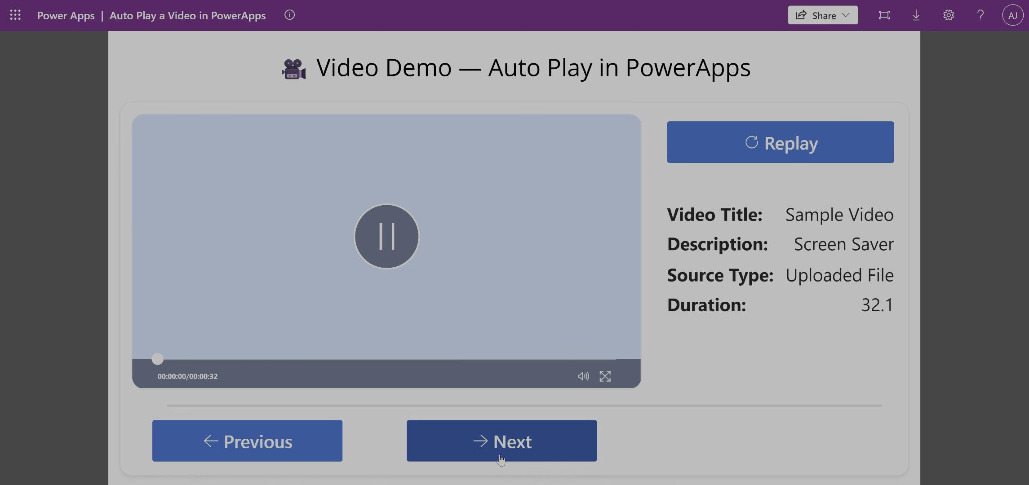
left_click(500, 459)
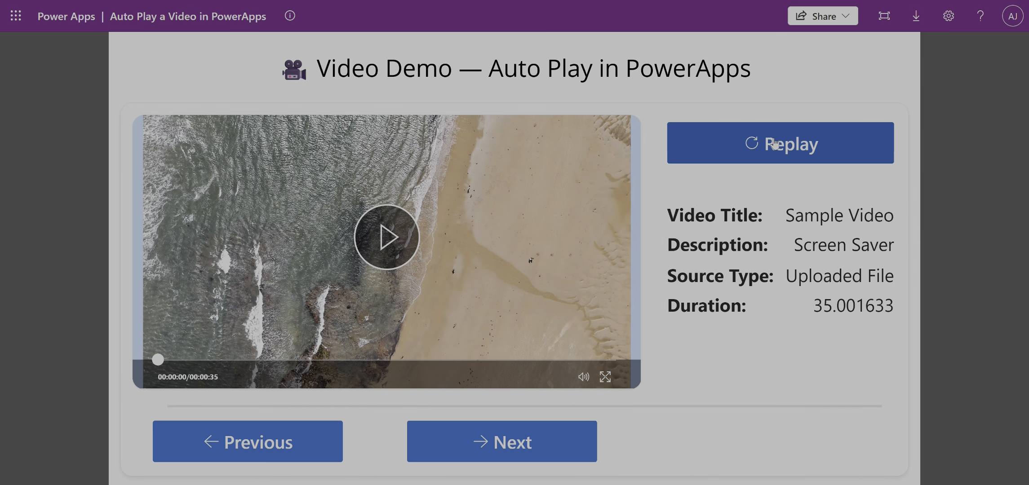
Replay the third demo video, skip close to its end, and continue to the last video.
left_click(774, 143)
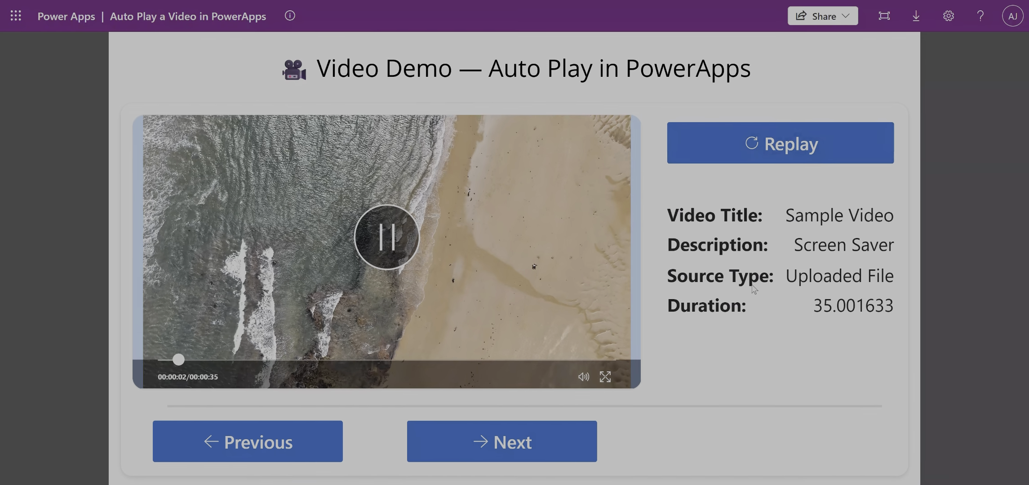
left_click(604, 363)
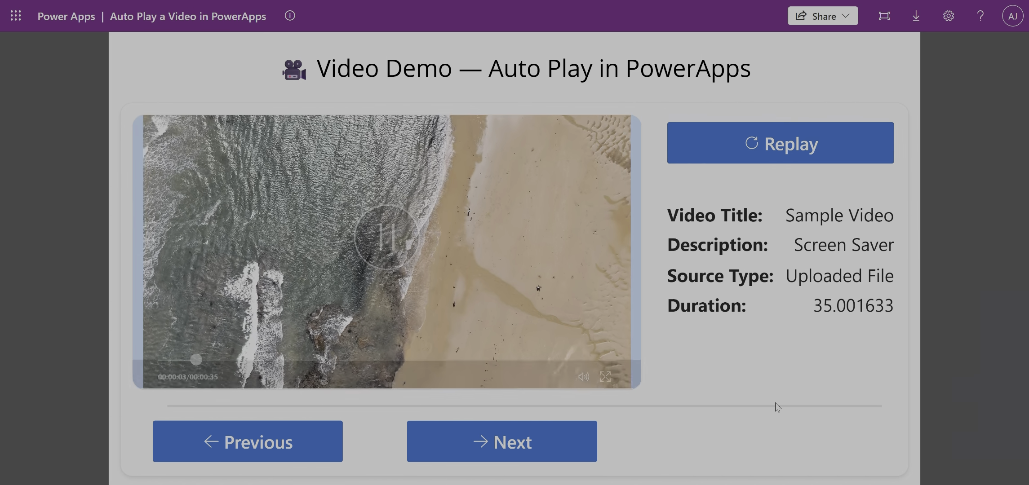
left_click(501, 443)
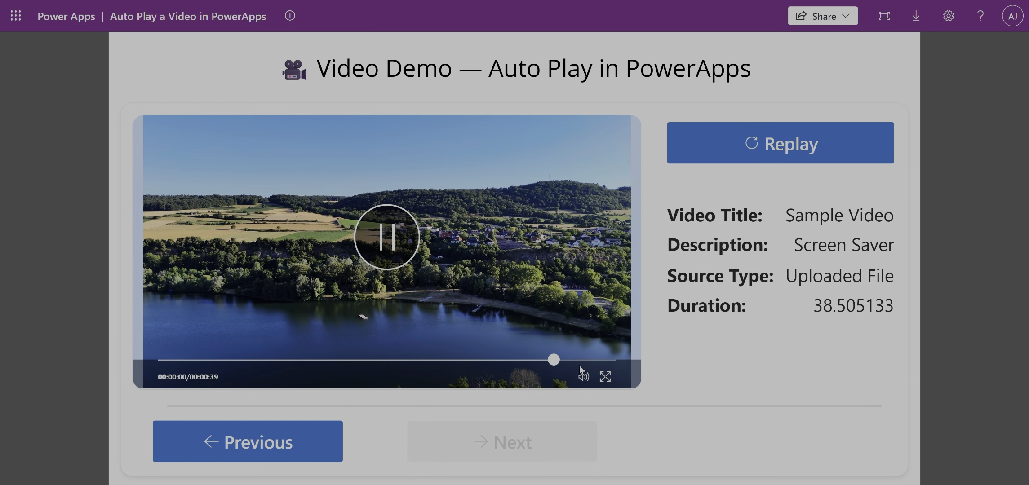